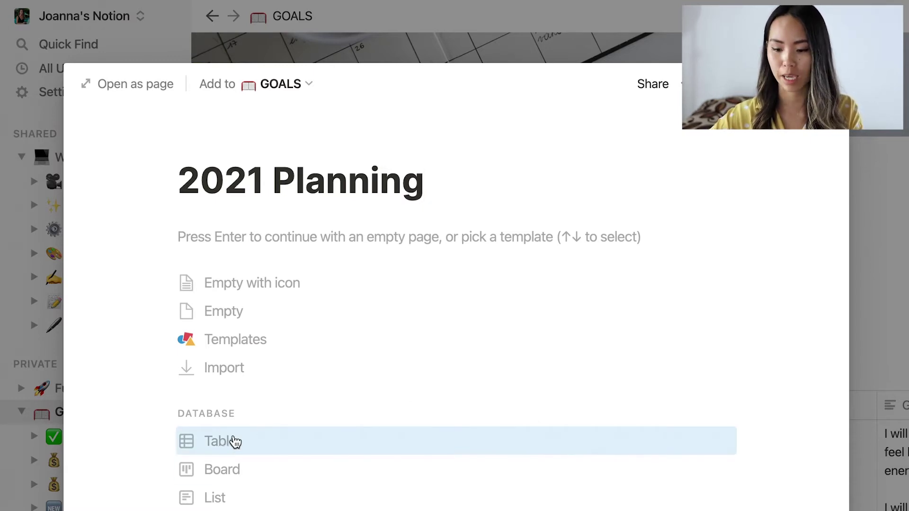
Make the 2021 Planning page a table database and rename its title column to Category
{"action": "left_click", "coordinate": [230, 442]}
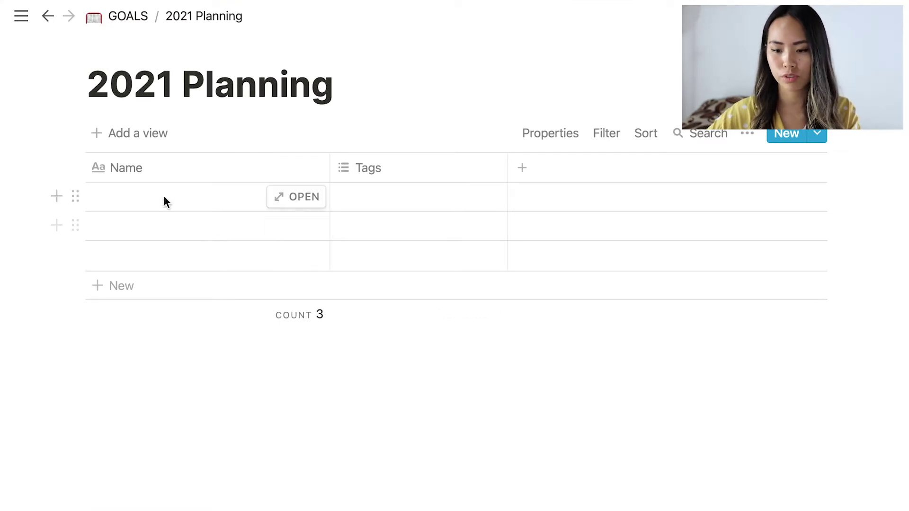
{"action": "left_click", "coordinate": [131, 169]}
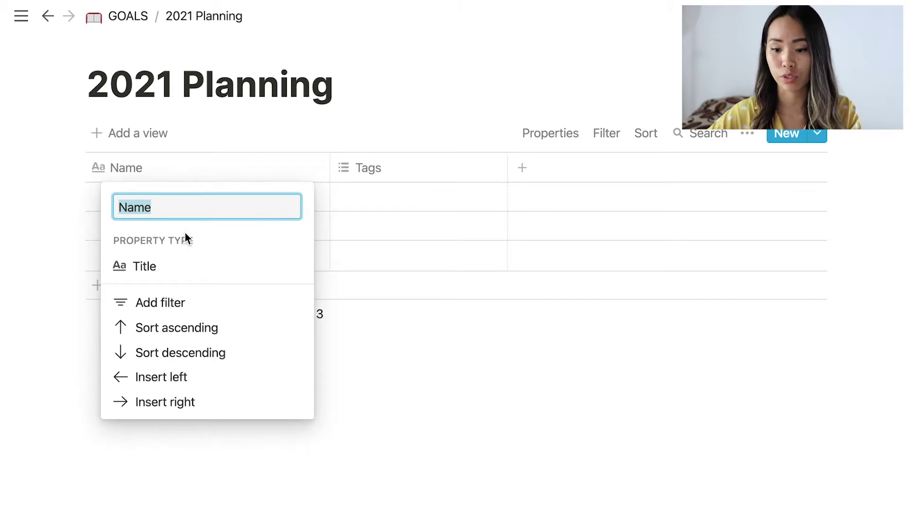
{"action": "type", "text": "Category"}
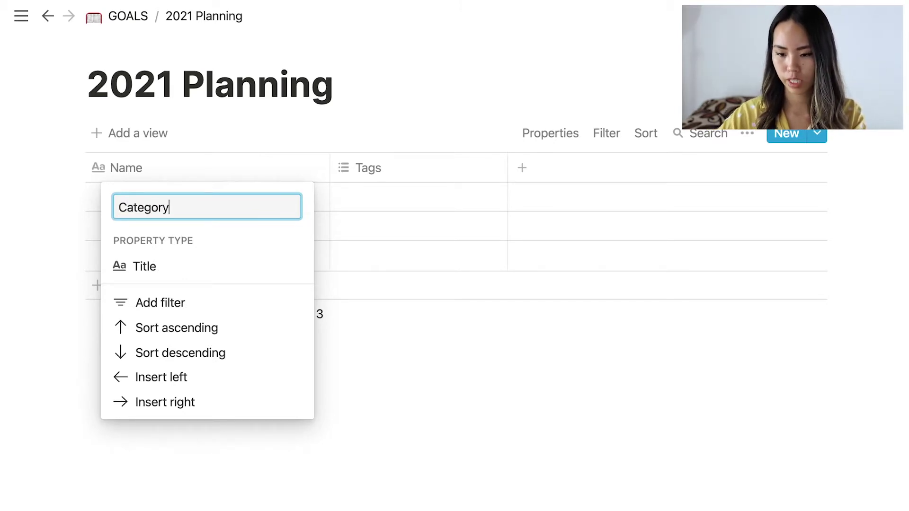
{"action": "key", "text": "Return"}
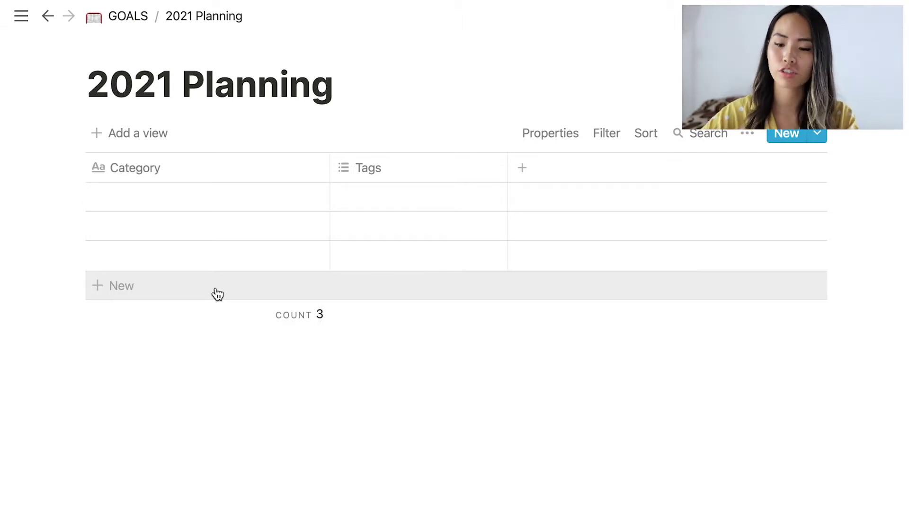
Enter Health and Business as the first two categories in the table
{"action": "mouse_move", "coordinate": [167, 197]}
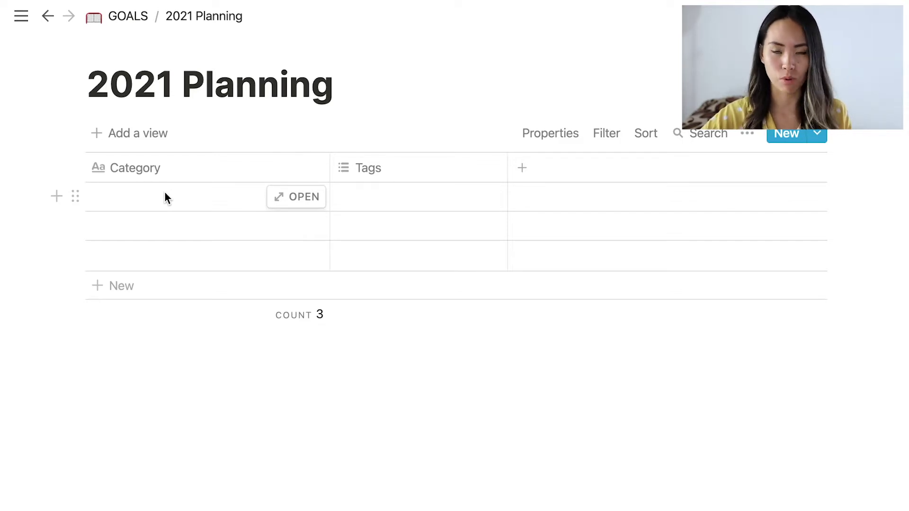
{"action": "left_click", "coordinate": [143, 197]}
{"action": "type", "text": "Health"}
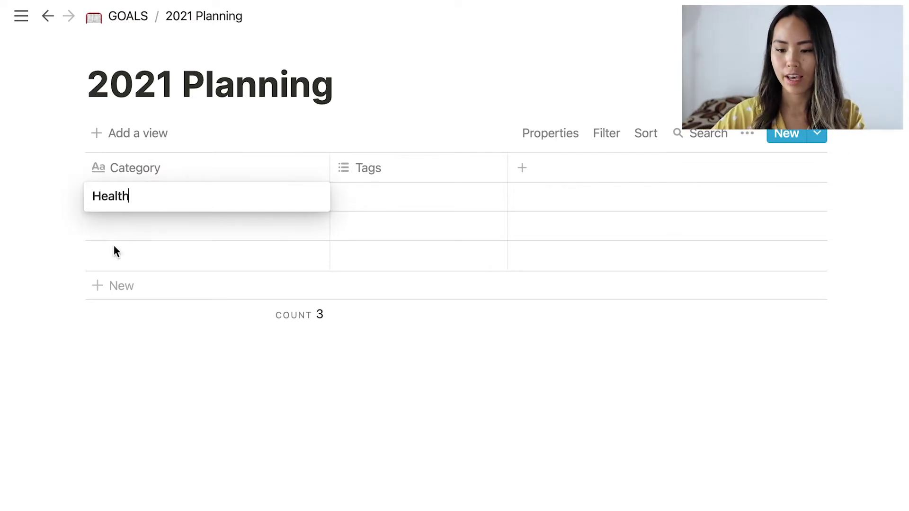
{"action": "key", "text": "Escape"}
{"action": "left_click", "coordinate": [128, 228]}
{"action": "type", "text": "Business"}
{"action": "key", "text": "Escape"}
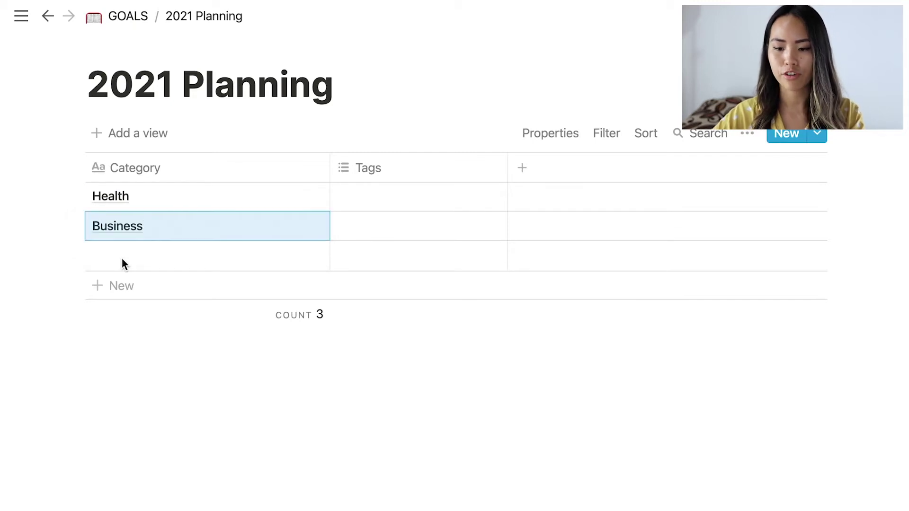
Add the categories Finance, Travel and Self Development below Business, creating new rows as needed
{"action": "left_click", "coordinate": [121, 259]}
{"action": "type", "text": "Finance"}
{"action": "left_click", "coordinate": [110, 286]}
{"action": "type", "text": "Travel"}
{"action": "key", "text": "Escape"}
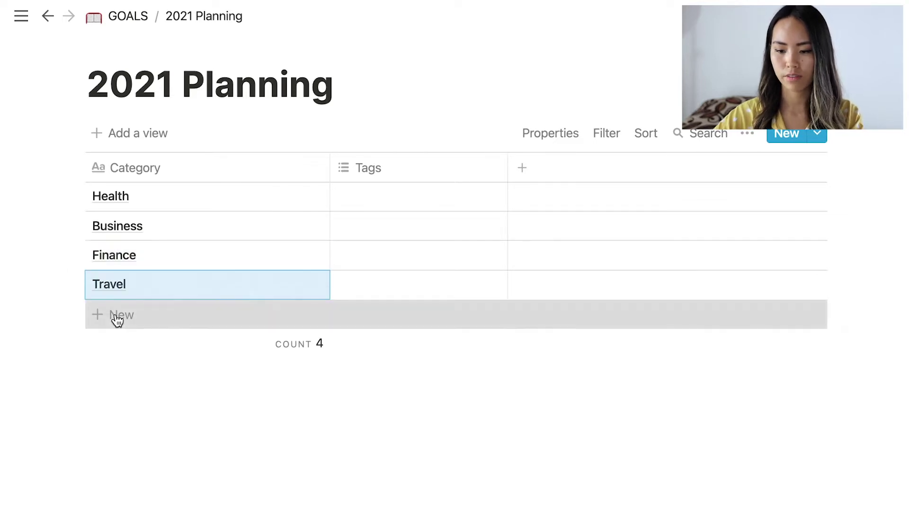
{"action": "left_click", "coordinate": [116, 317]}
{"action": "type", "text": "S"}
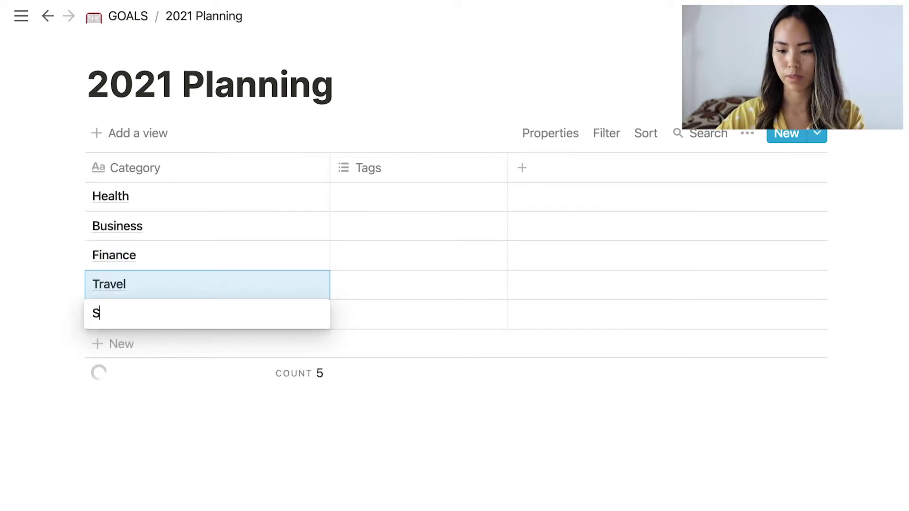
{"action": "type", "text": "elf Development"}
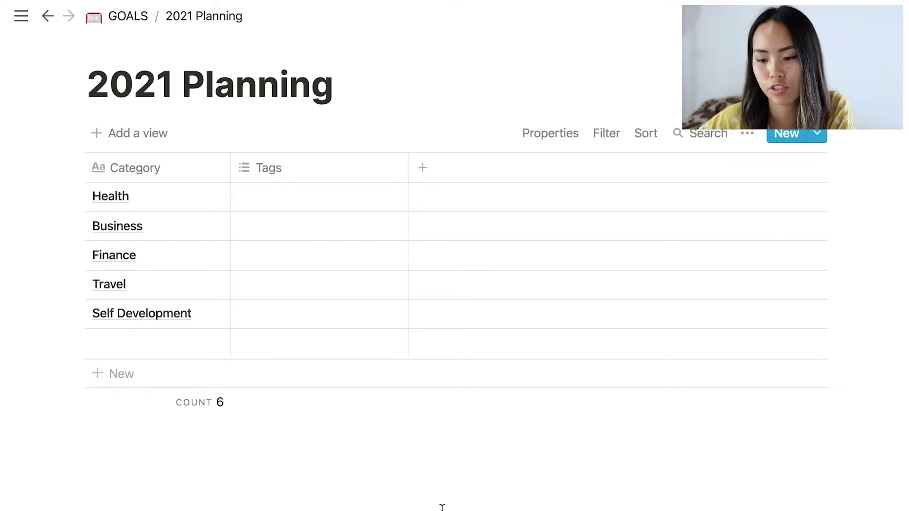
Rename the Tags column to Rating and change its property type to Select
{"action": "left_click", "coordinate": [281, 172]}
{"action": "type", "text": "Rating"}
{"action": "mouse_move", "coordinate": [313, 269]}
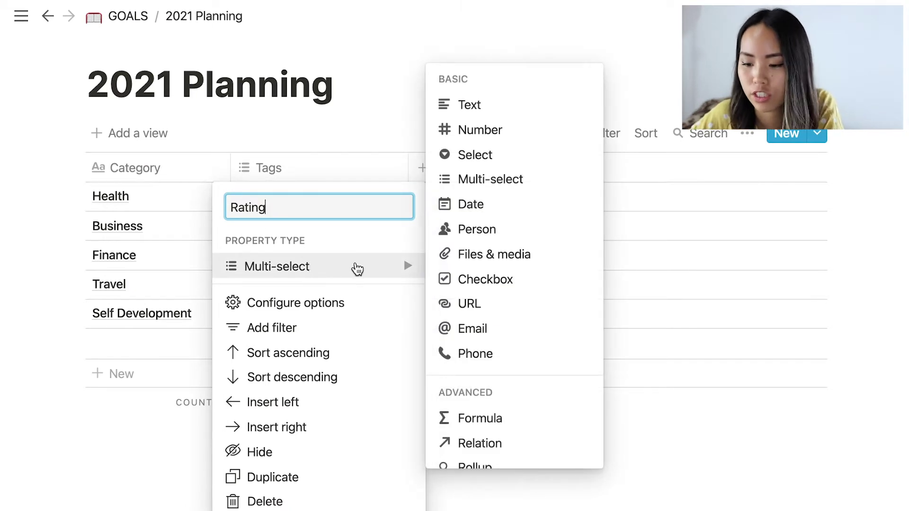
{"action": "left_click", "coordinate": [477, 156]}
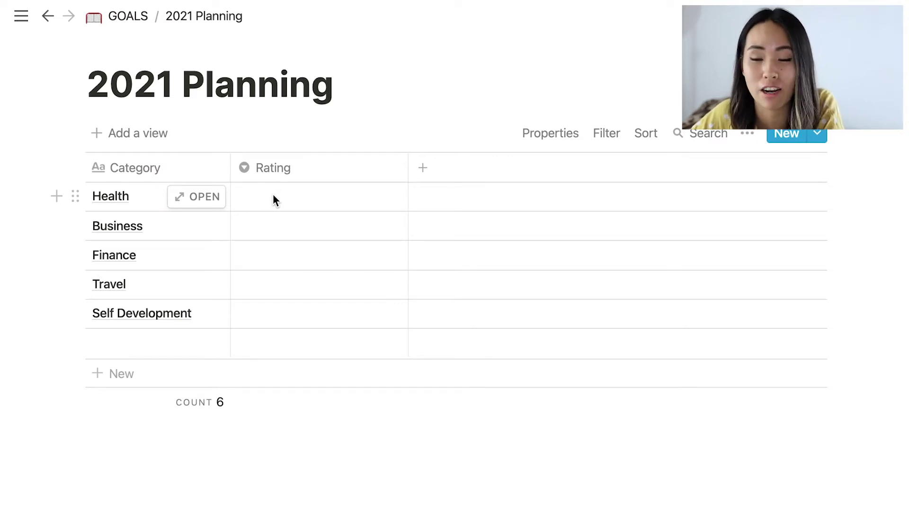
Create rating options 2 for Health and 4 for Business
{"action": "left_click", "coordinate": [274, 199]}
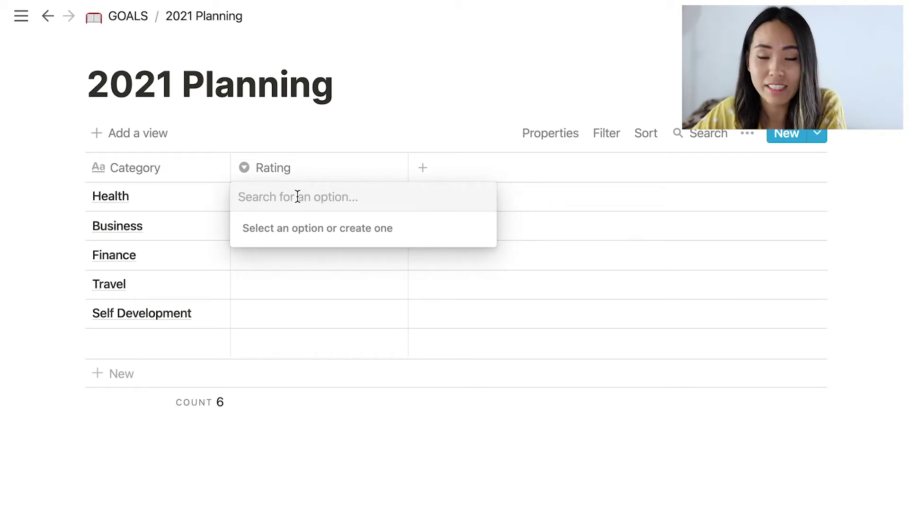
{"action": "key", "text": "Escape"}
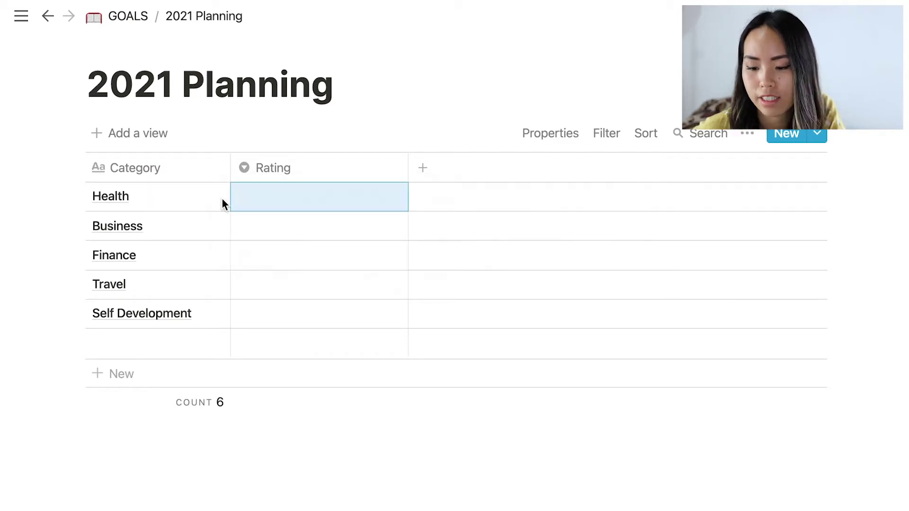
{"action": "left_click", "coordinate": [260, 203]}
{"action": "type", "text": "2"}
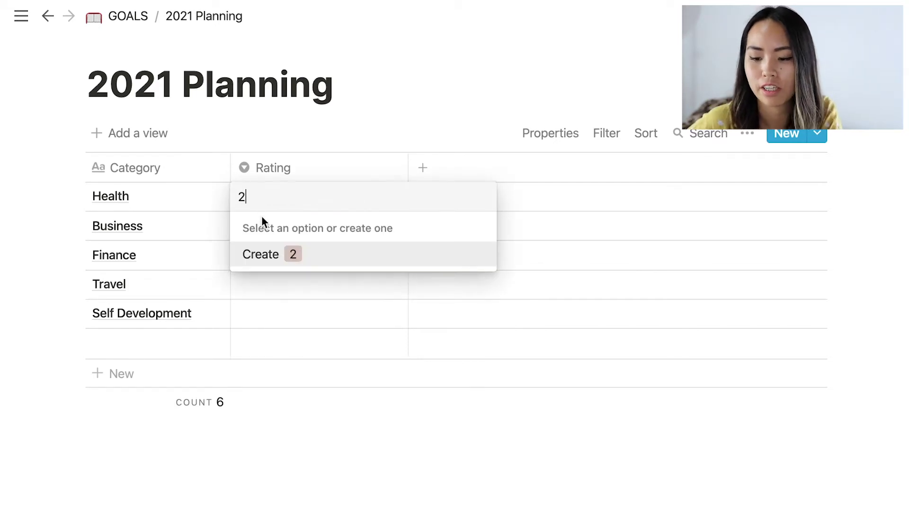
{"action": "left_click", "coordinate": [287, 259]}
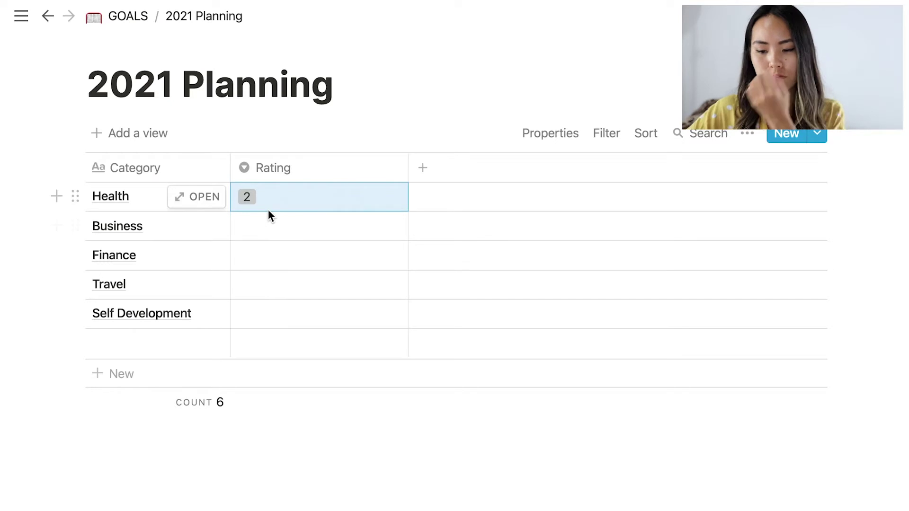
{"action": "left_click", "coordinate": [268, 228]}
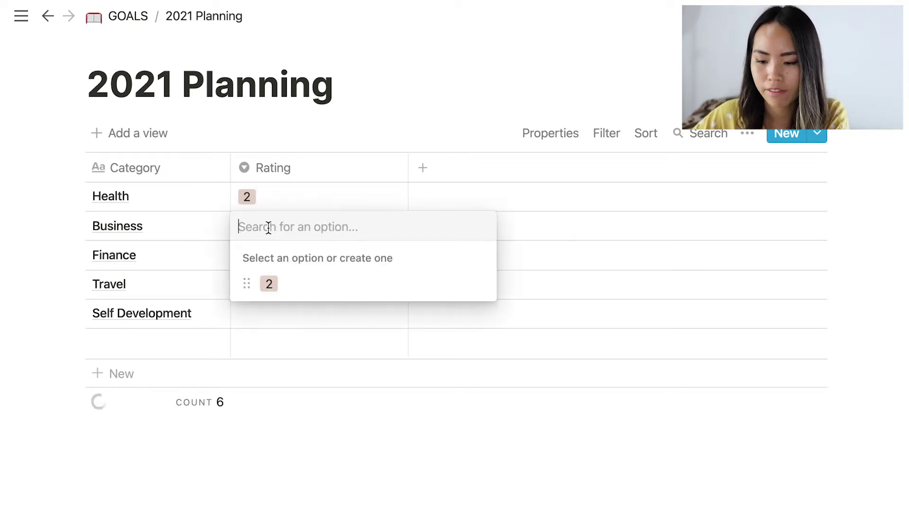
{"action": "type", "text": "4"}
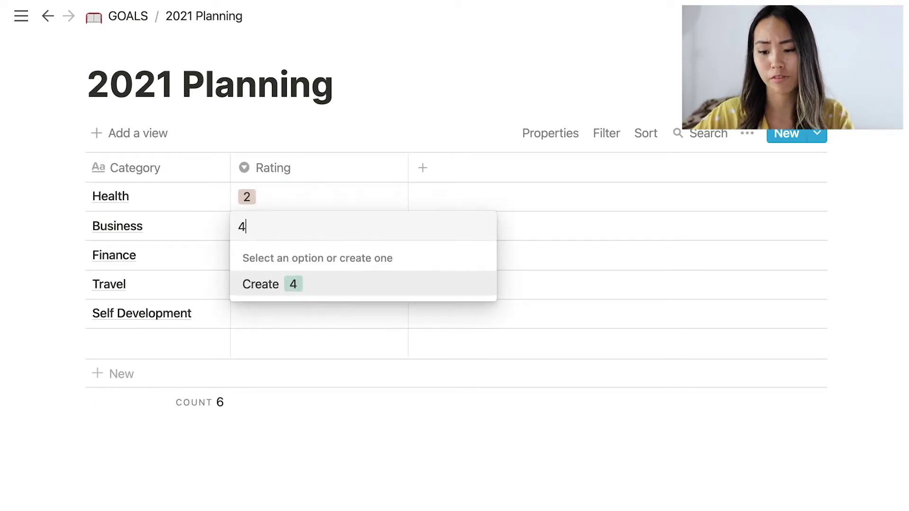
{"action": "left_click", "coordinate": [289, 285]}
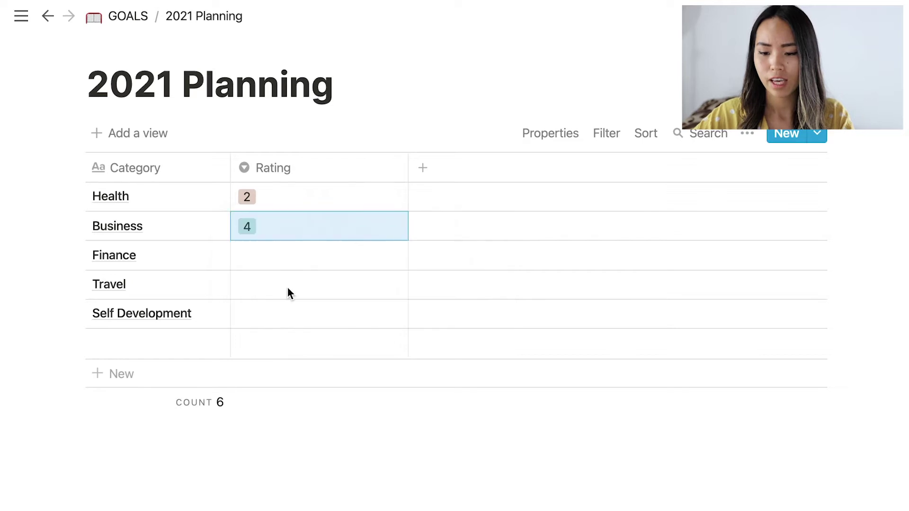
Rate Finance with a new option 3, and rate both Travel and Self Development 4
{"action": "left_click", "coordinate": [273, 258]}
{"action": "type", "text": "3"}
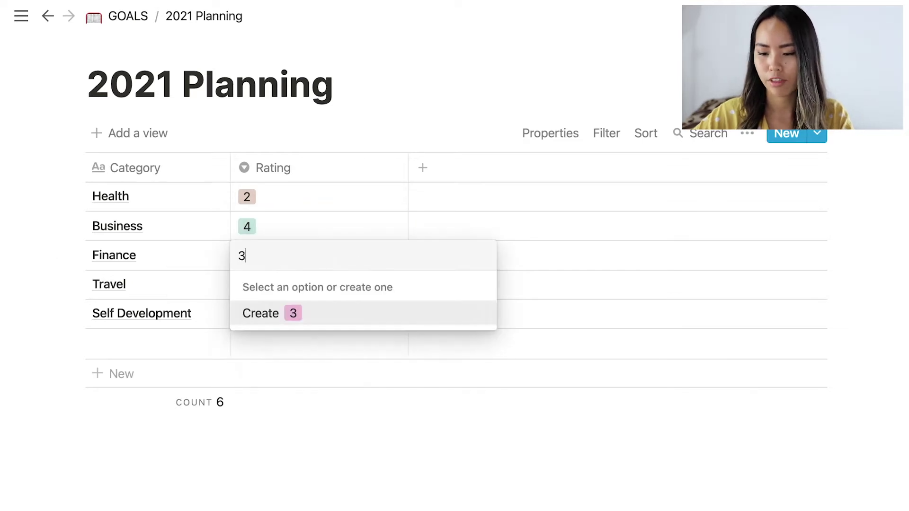
{"action": "left_click", "coordinate": [290, 314]}
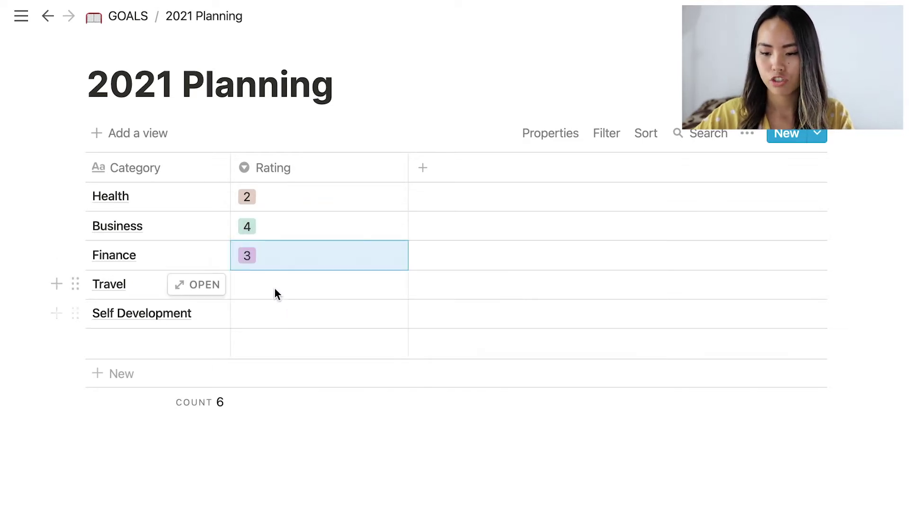
{"action": "left_click", "coordinate": [267, 279]}
{"action": "type", "text": "4"}
{"action": "left_click", "coordinate": [270, 341]}
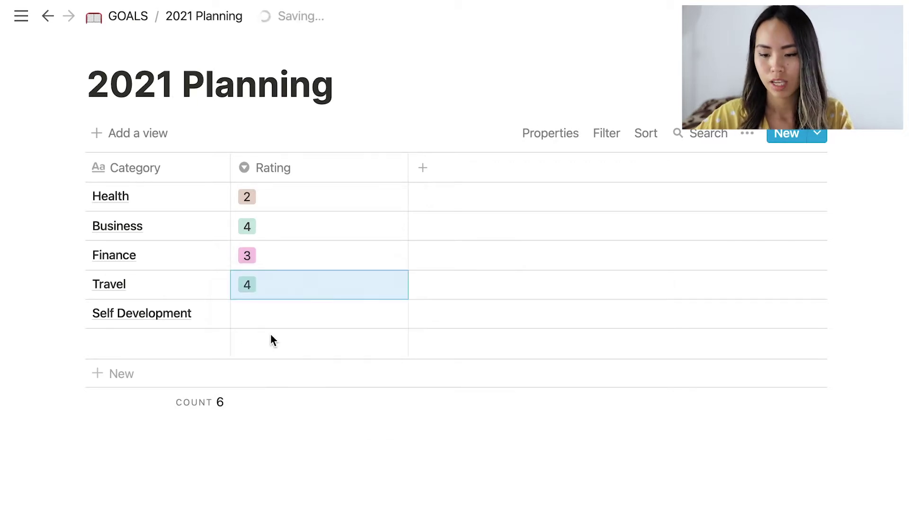
{"action": "left_click", "coordinate": [263, 315]}
{"action": "type", "text": "4"}
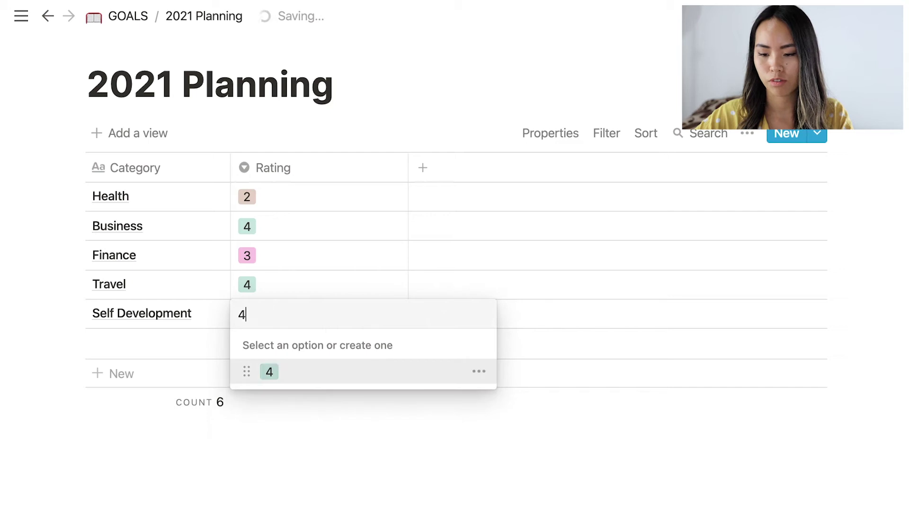
{"action": "left_click", "coordinate": [274, 370]}
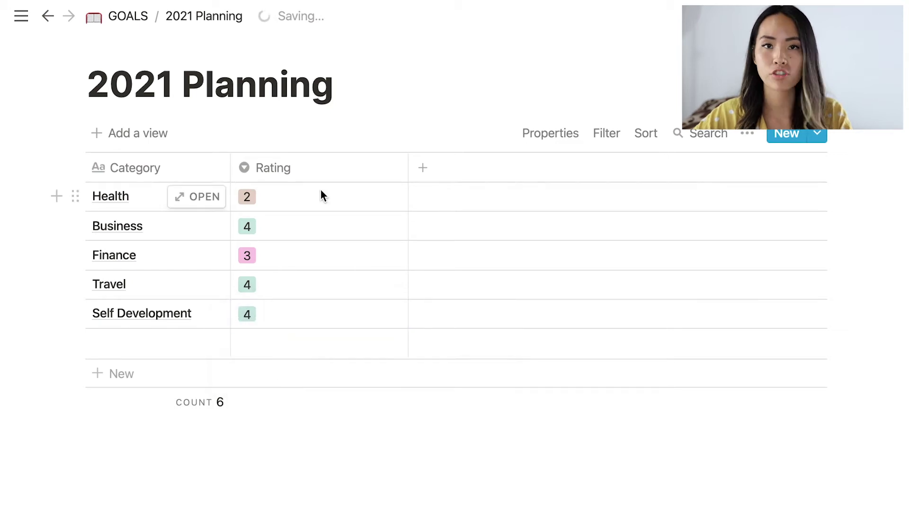
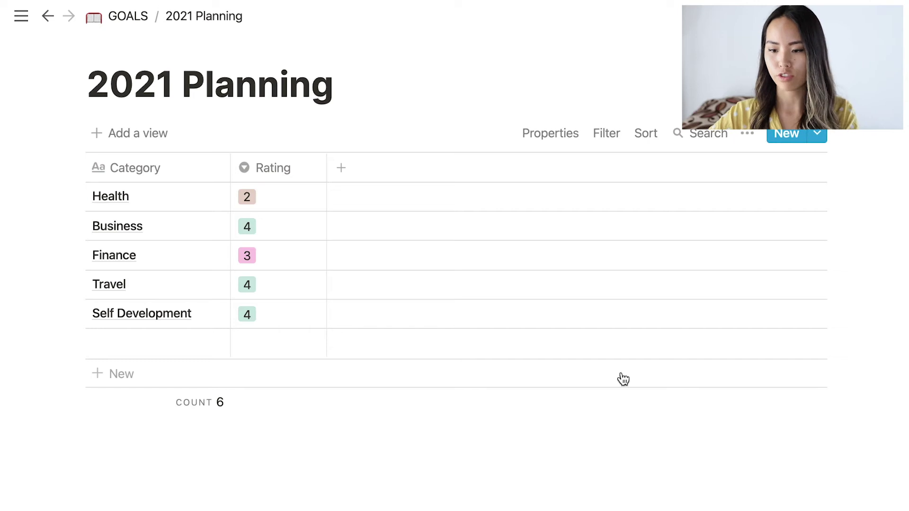
Add a Multi-select column named Direction after the Rating column
{"action": "left_click", "coordinate": [342, 171]}
{"action": "type", "text": "Direction"}
{"action": "mouse_move", "coordinate": [443, 266]}
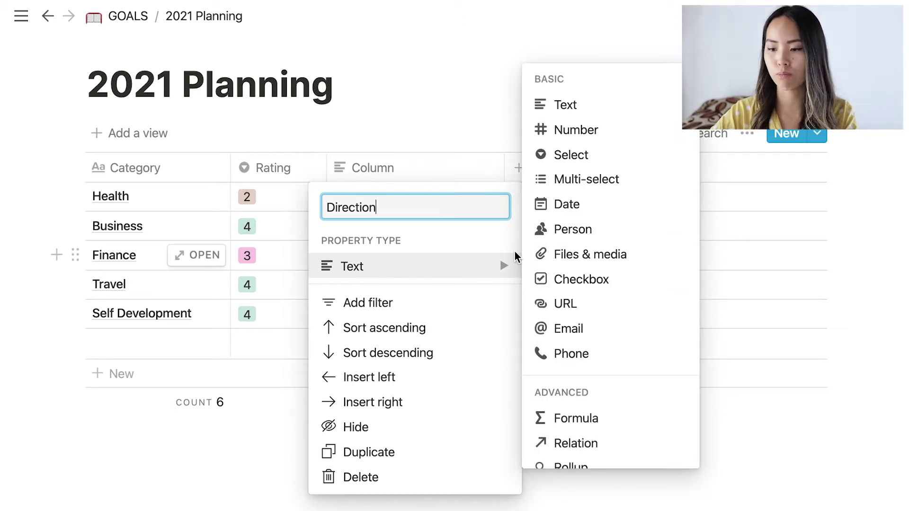
{"action": "left_click", "coordinate": [615, 181]}
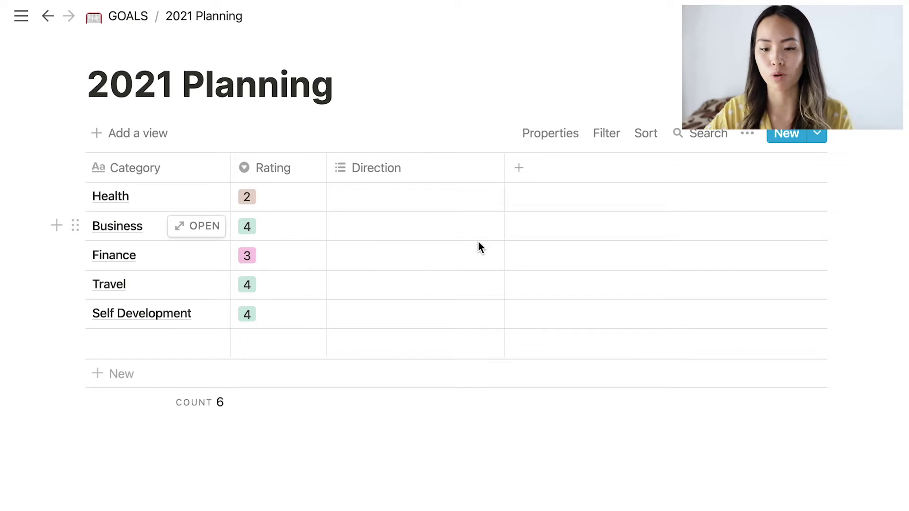
Create the Direction option Improve and assign it to the Health category
{"action": "left_click", "coordinate": [422, 200]}
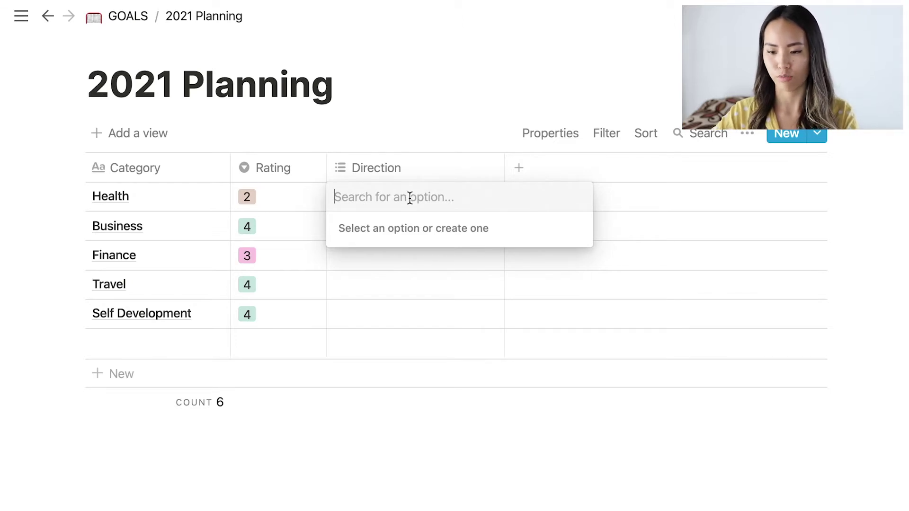
{"action": "type", "text": "Im"}
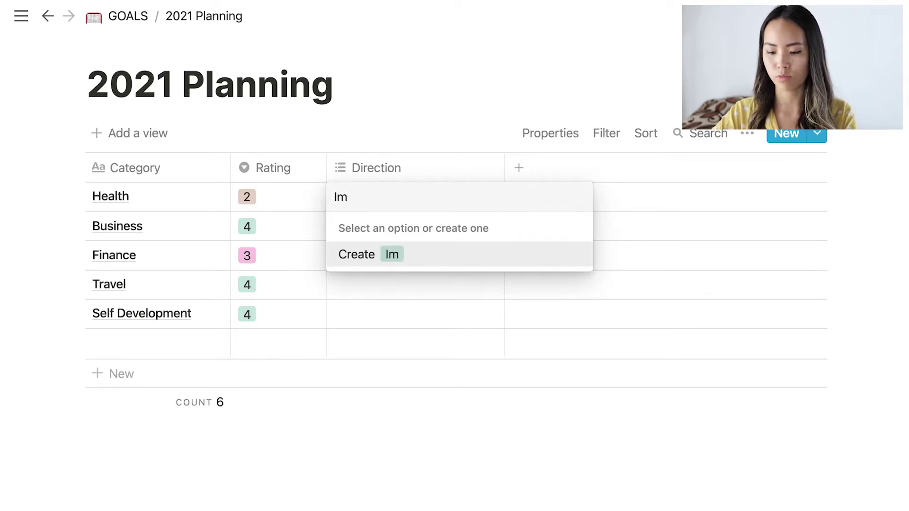
{"action": "type", "text": "prove"}
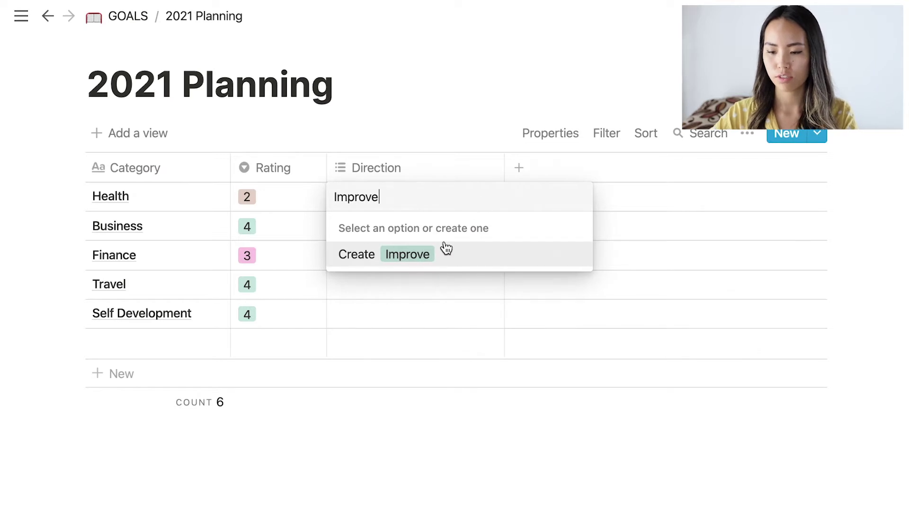
{"action": "left_click", "coordinate": [390, 258]}
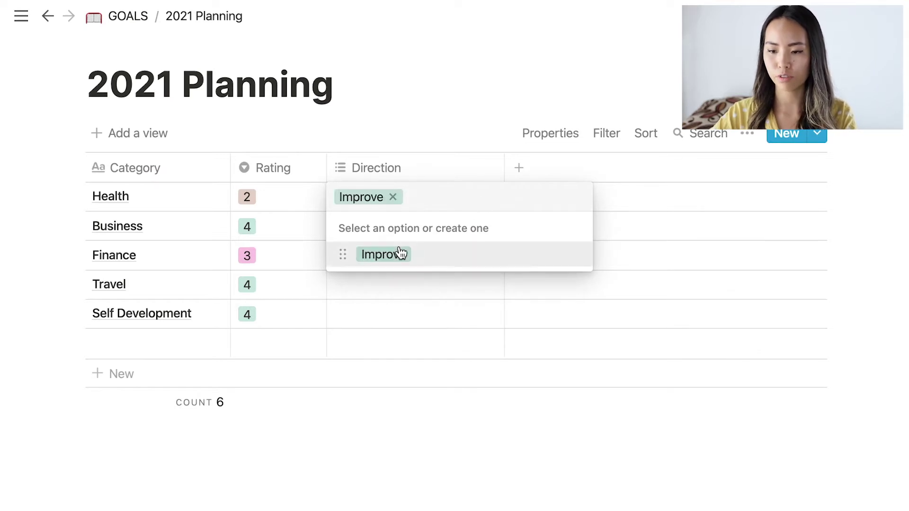
{"action": "key", "text": "Escape"}
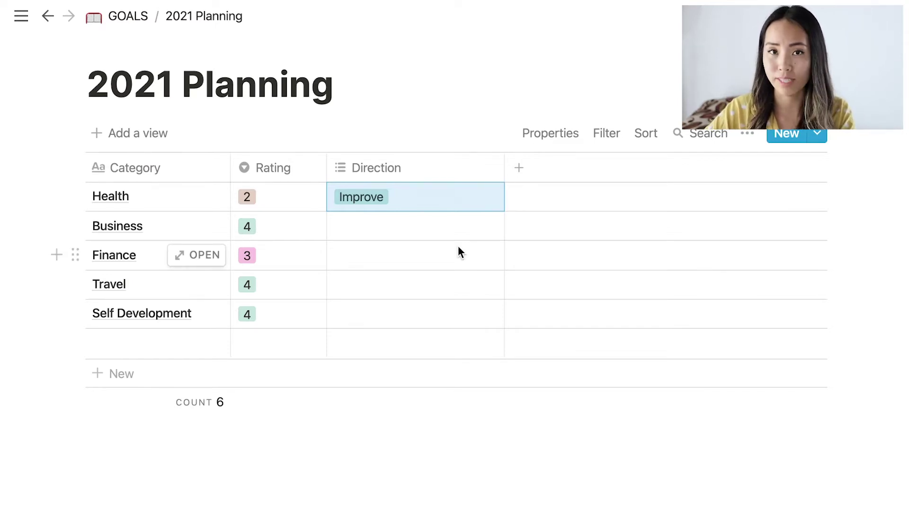
Create the Direction options Level Up and Keep Up and assign both to the Business category
{"action": "left_click", "coordinate": [395, 225]}
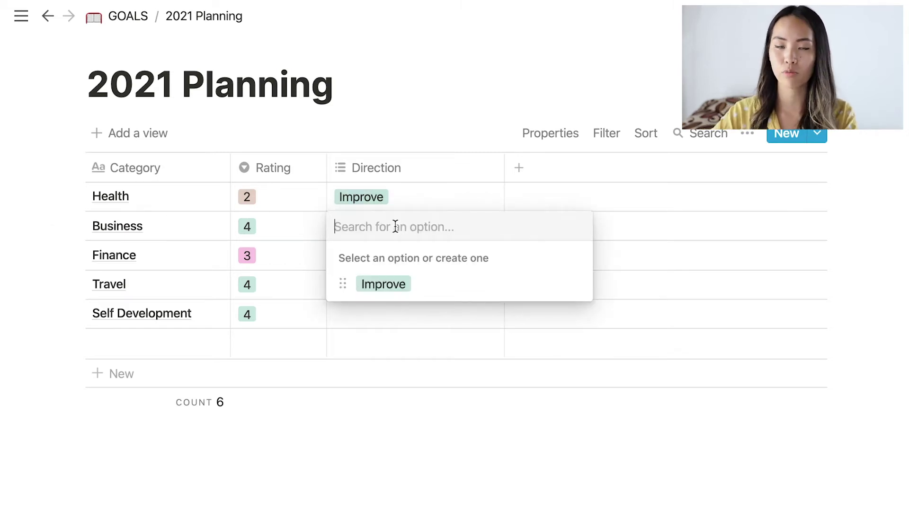
{"action": "type", "text": "Level Up"}
{"action": "left_click", "coordinate": [432, 288]}
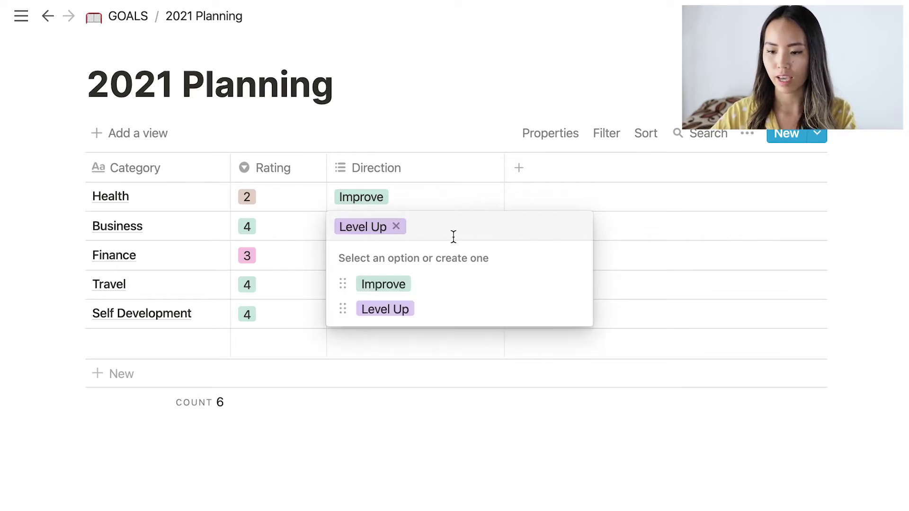
{"action": "type", "text": "Keep"}
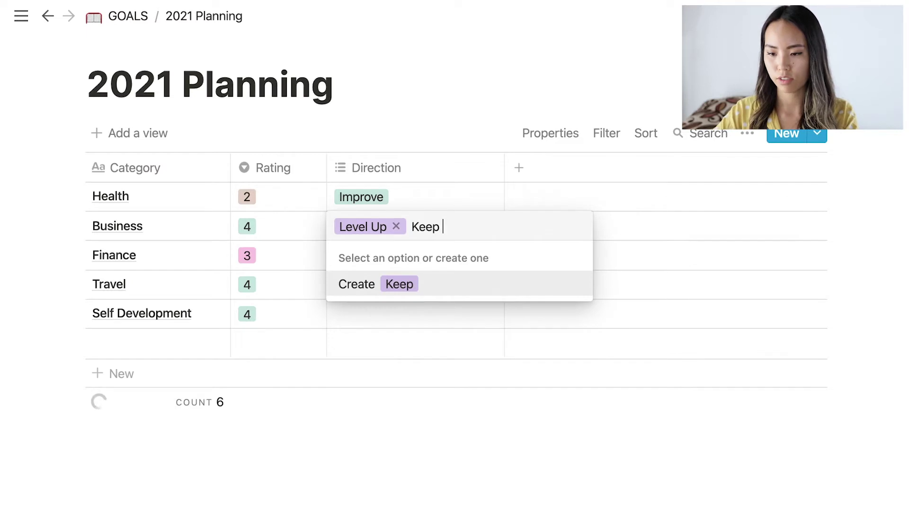
{"action": "type", "text": " Up"}
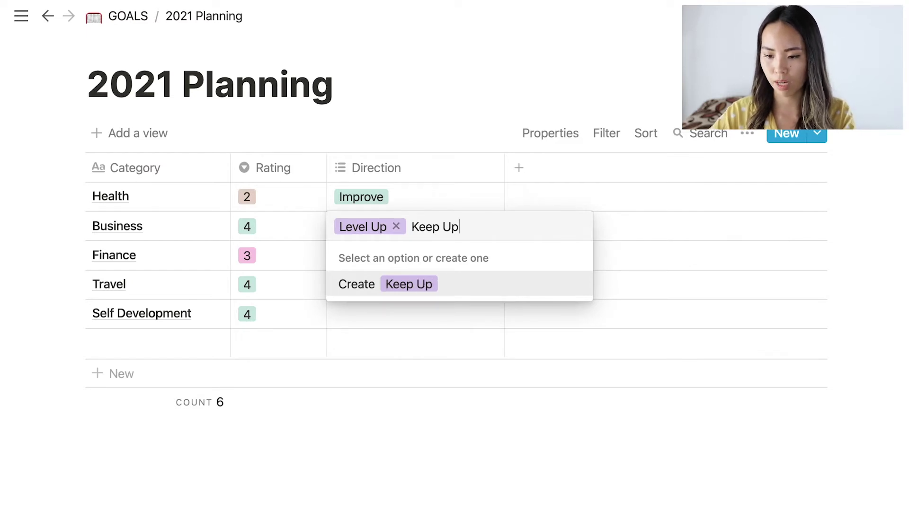
{"action": "left_click", "coordinate": [450, 286]}
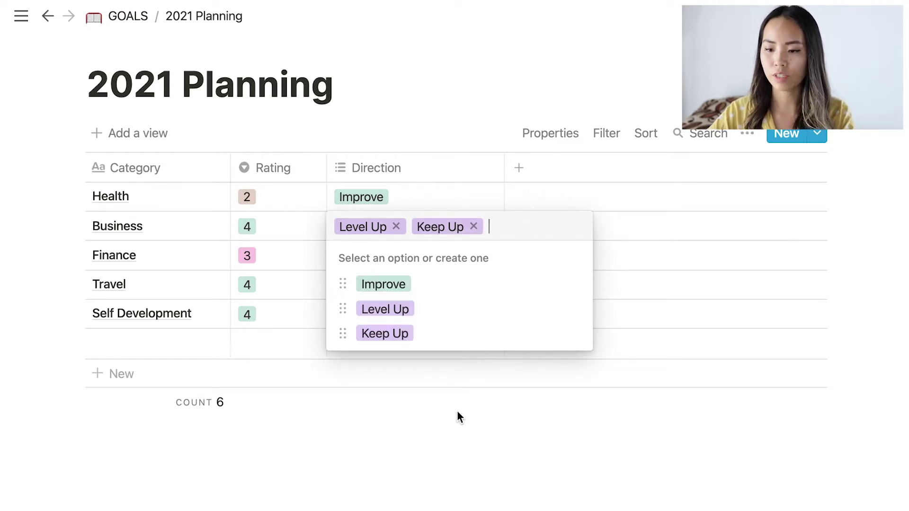
{"action": "key", "text": "Escape"}
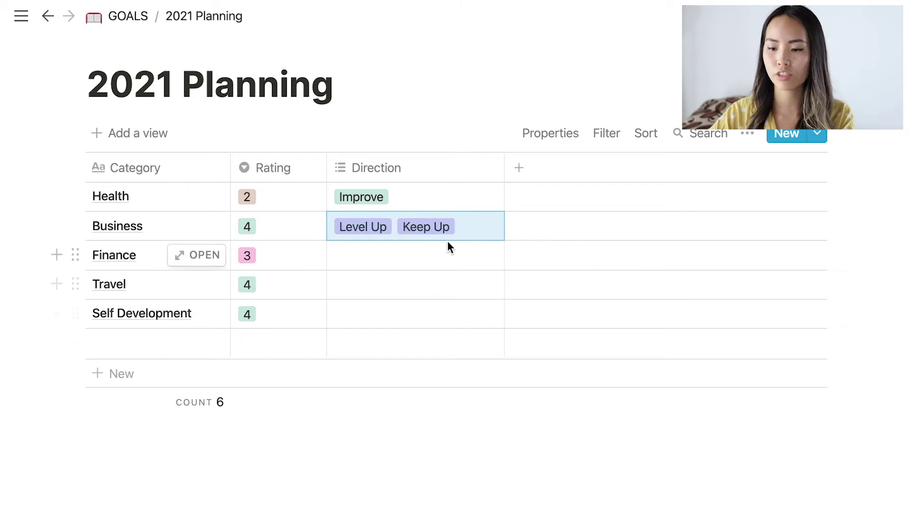
Change the color of the Keep Up option in the Direction column to yellow
{"action": "left_click", "coordinate": [424, 226]}
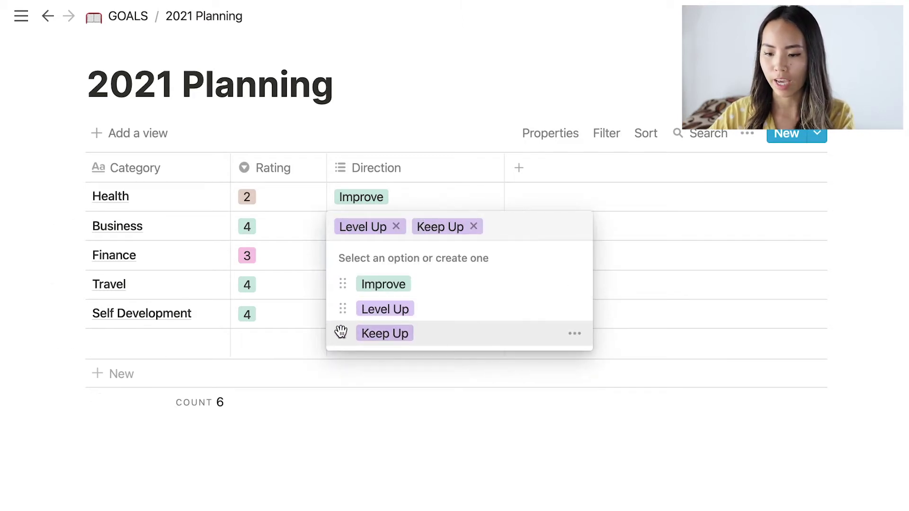
{"action": "left_click", "coordinate": [575, 333]}
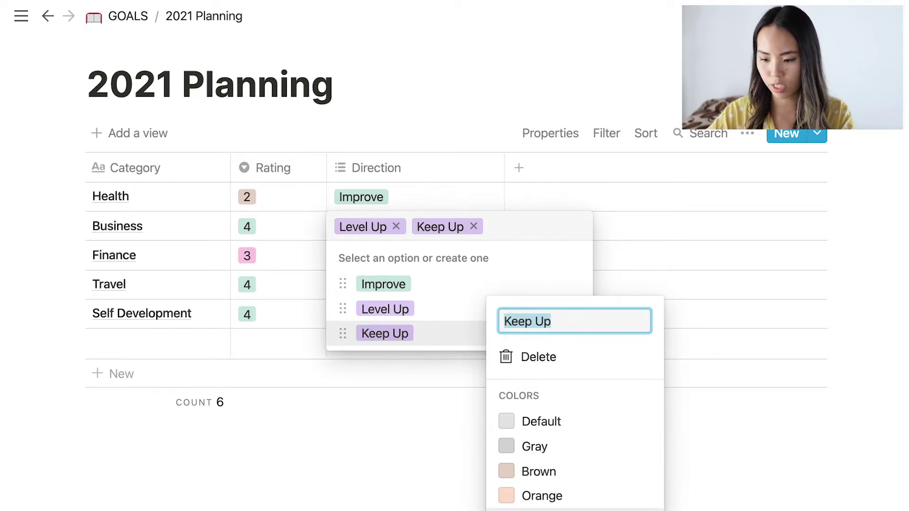
{"action": "left_click", "coordinate": [539, 510]}
{"action": "left_click", "coordinate": [428, 468]}
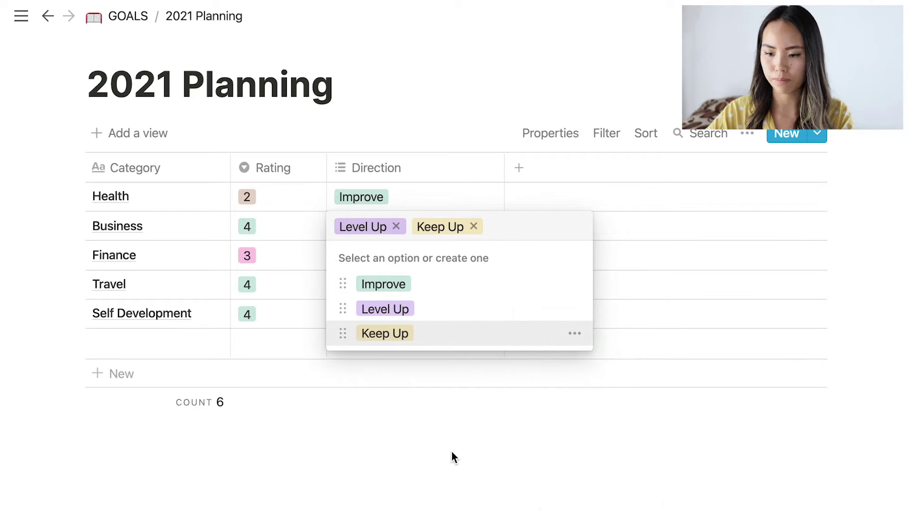
{"action": "key", "text": "Escape"}
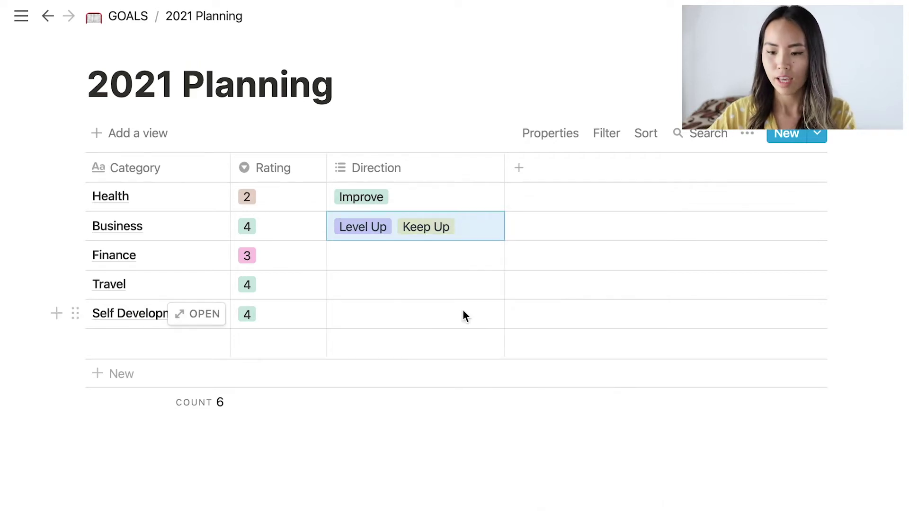
Assign the existing Direction options Improve and Level Up to the Finance category
{"action": "left_click", "coordinate": [380, 256]}
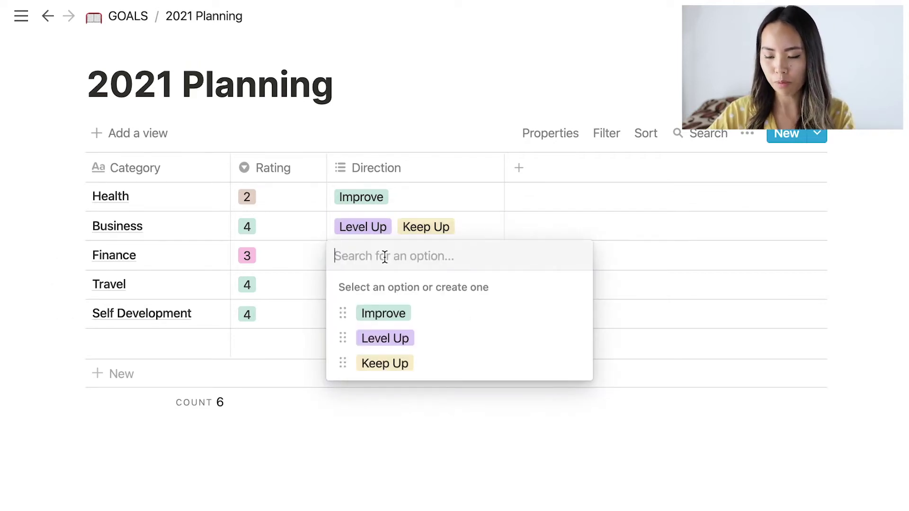
{"action": "left_click", "coordinate": [386, 314]}
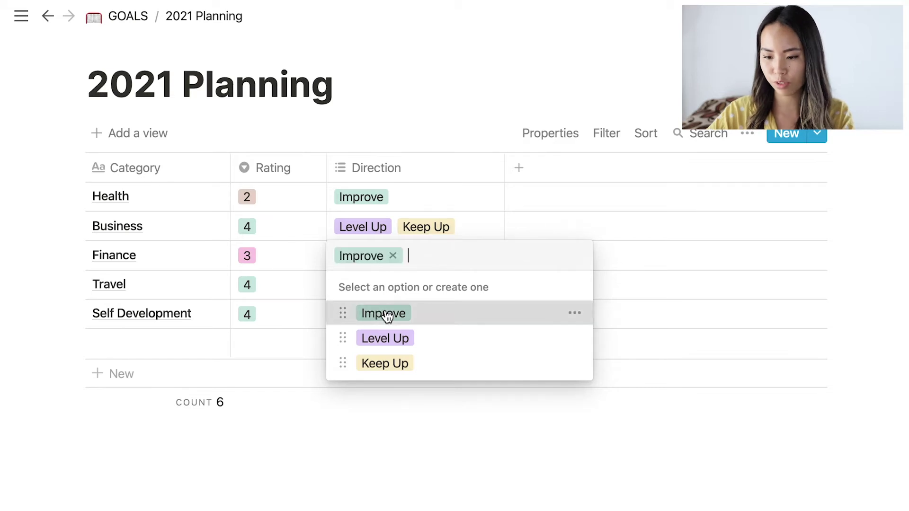
{"action": "left_click", "coordinate": [386, 339]}
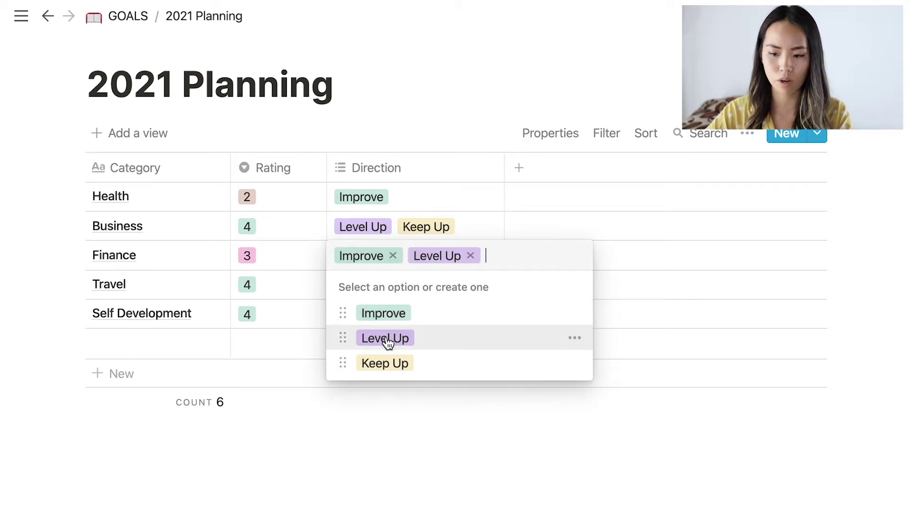
{"action": "key", "text": "Escape"}
Set the Direction of both the Travel and Self Development categories to Keep Up
{"action": "left_click", "coordinate": [392, 286]}
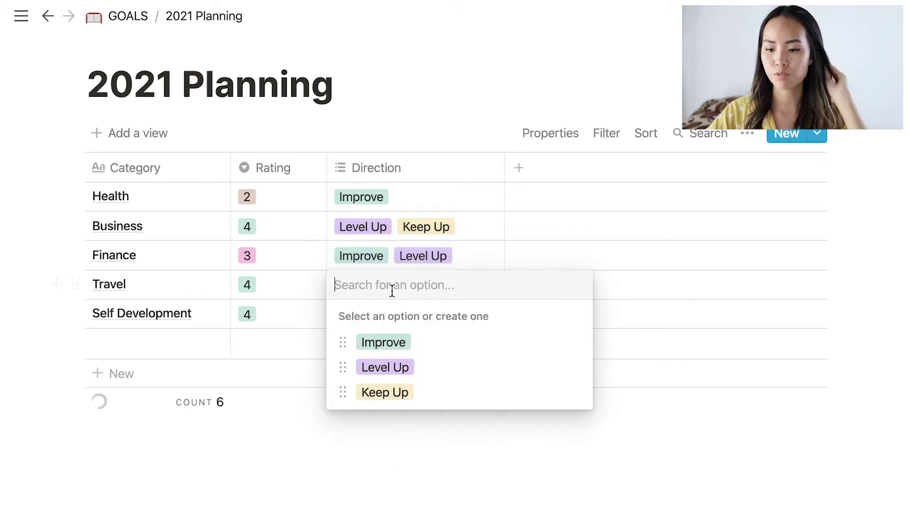
{"action": "left_click", "coordinate": [410, 392]}
{"action": "key", "text": "Escape"}
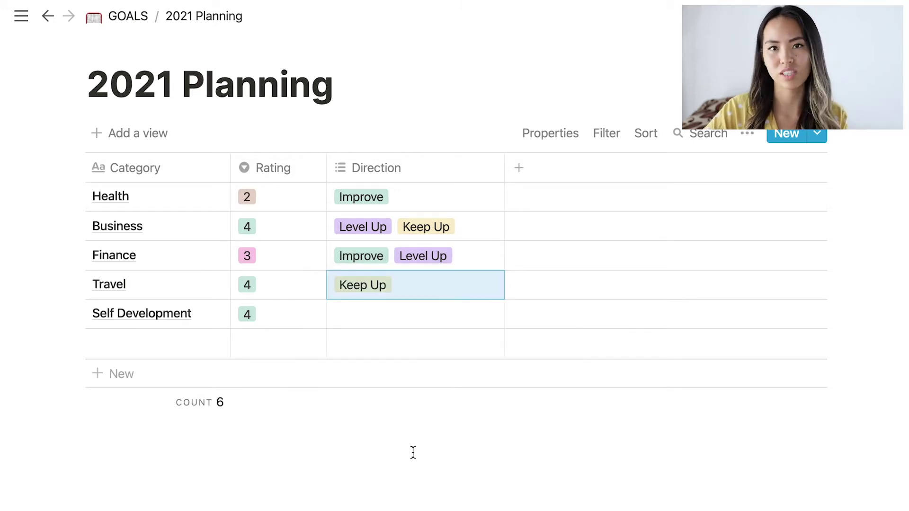
{"action": "left_click", "coordinate": [371, 318]}
{"action": "key", "text": "Escape"}
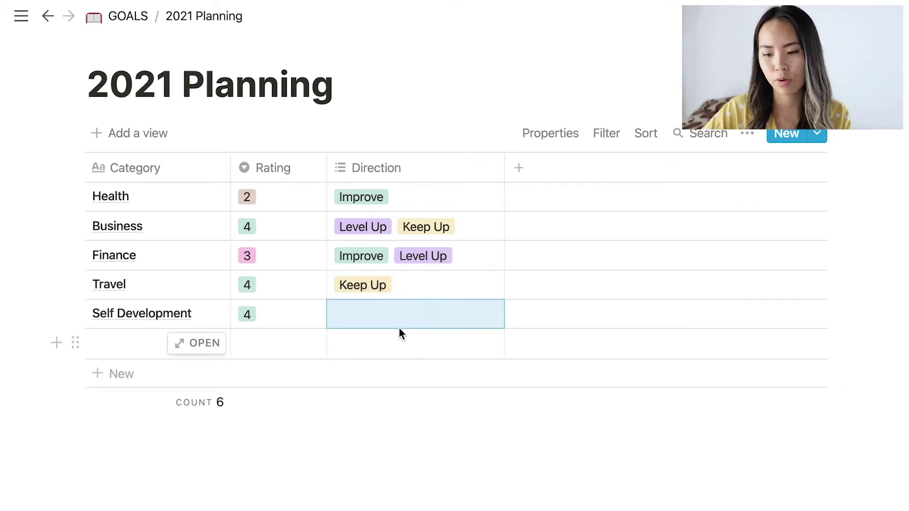
{"action": "left_click", "coordinate": [381, 318]}
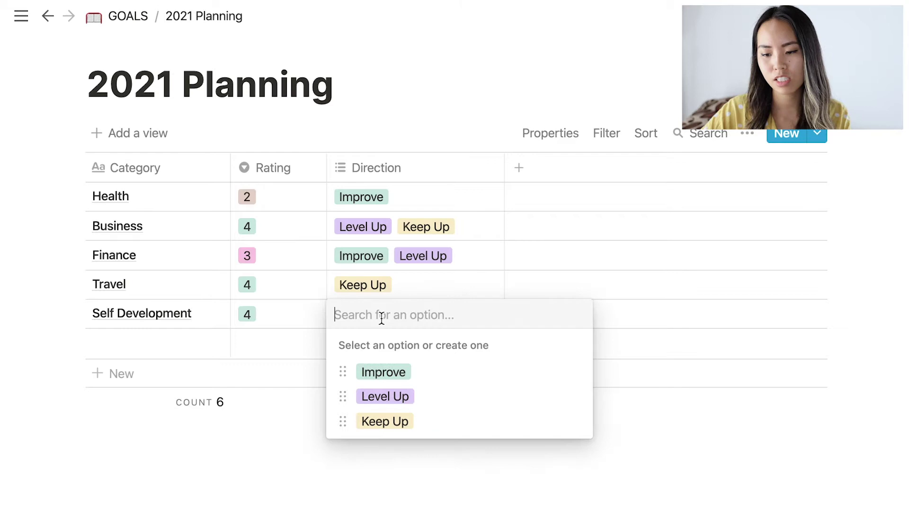
{"action": "left_click", "coordinate": [393, 431]}
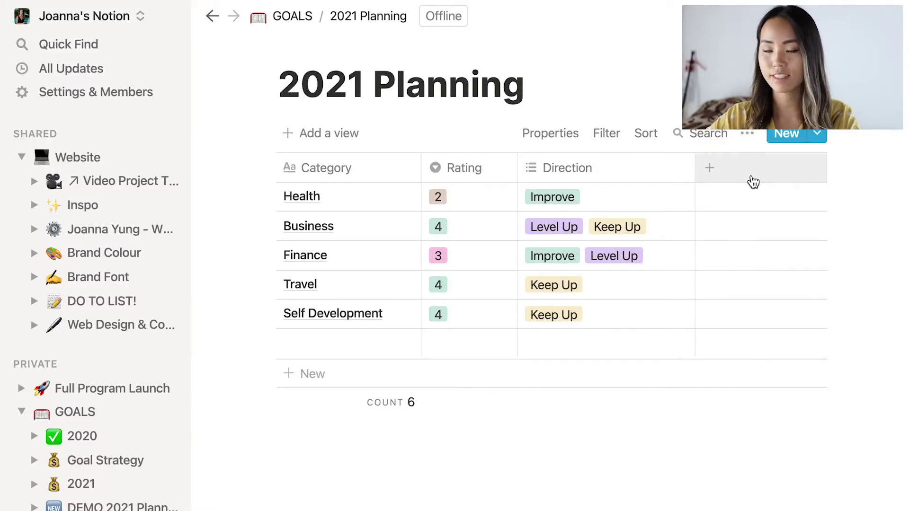
Add a column named Goals after the Direction column, keeping Text as its property type
{"action": "left_click", "coordinate": [734, 173]}
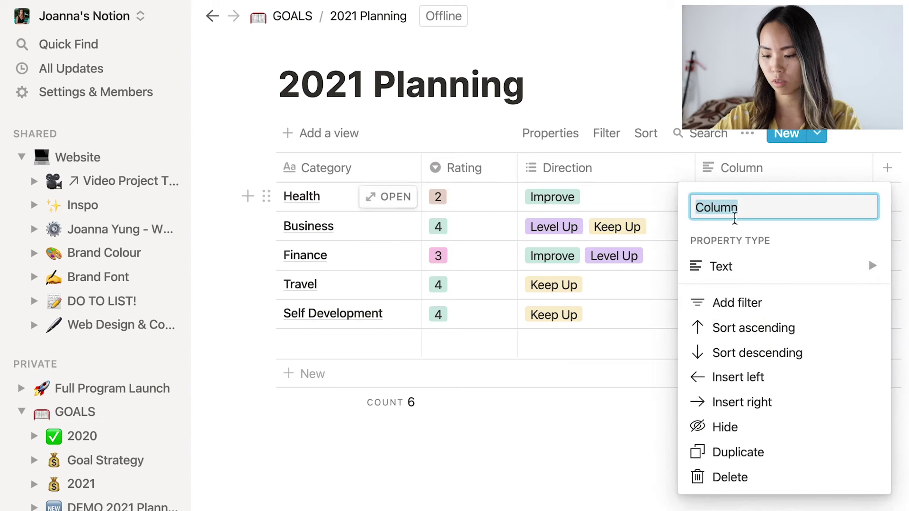
{"action": "type", "text": "Goals"}
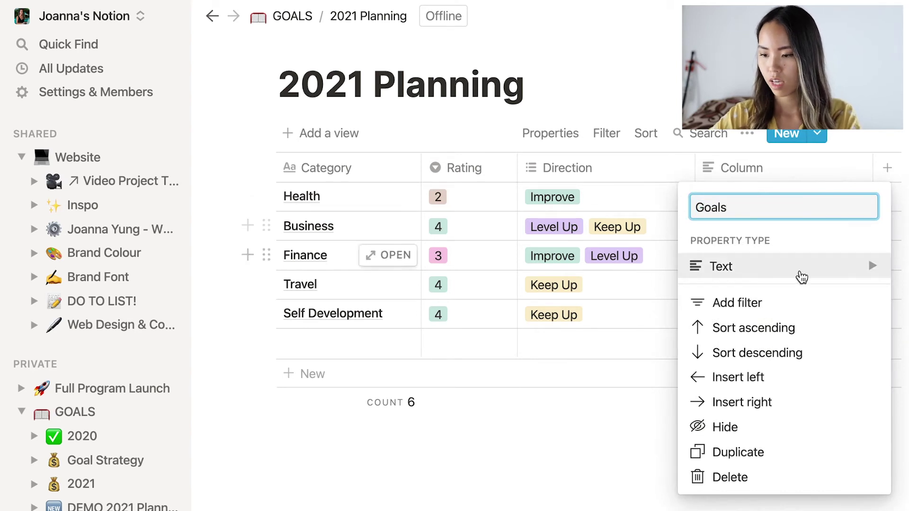
{"action": "left_click", "coordinate": [797, 275]}
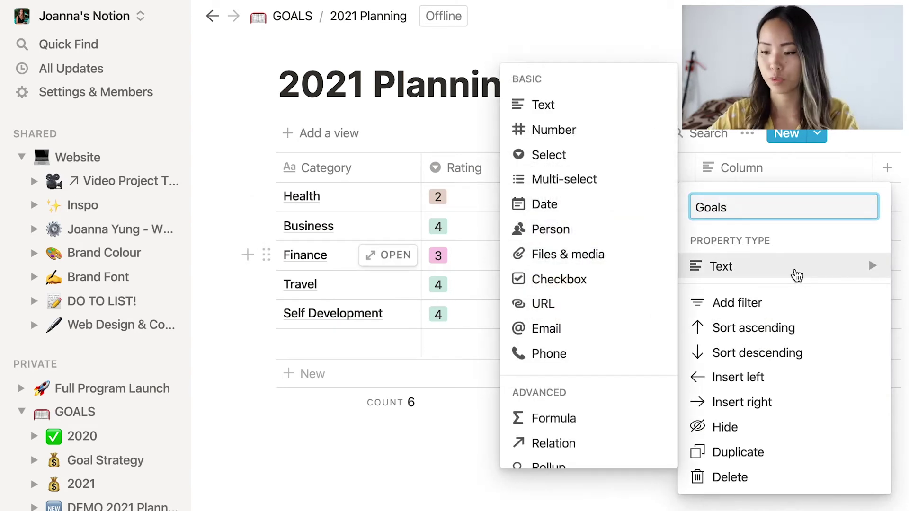
{"action": "key", "text": "Escape"}
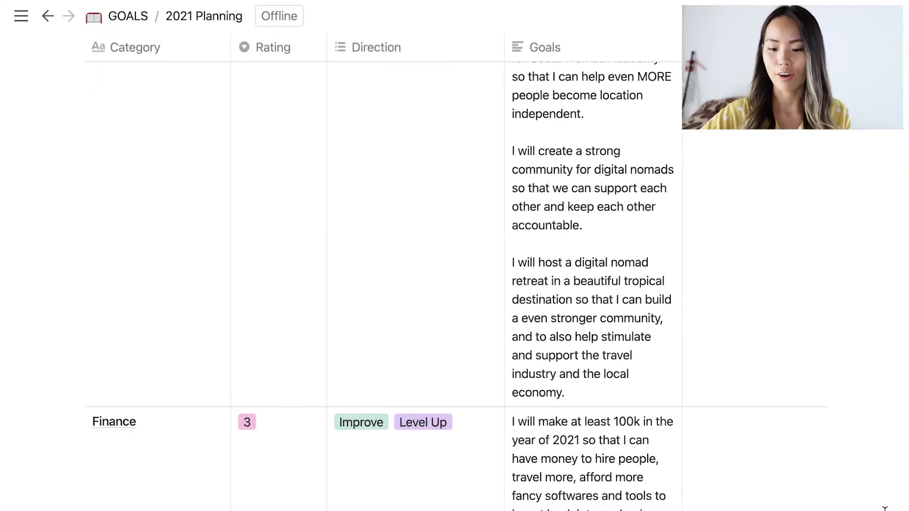
Open the Finance category's page from the planning table and view its properties
{"action": "scroll", "coordinate": [884, 507], "scroll_direction": "down", "scroll_amount": 2}
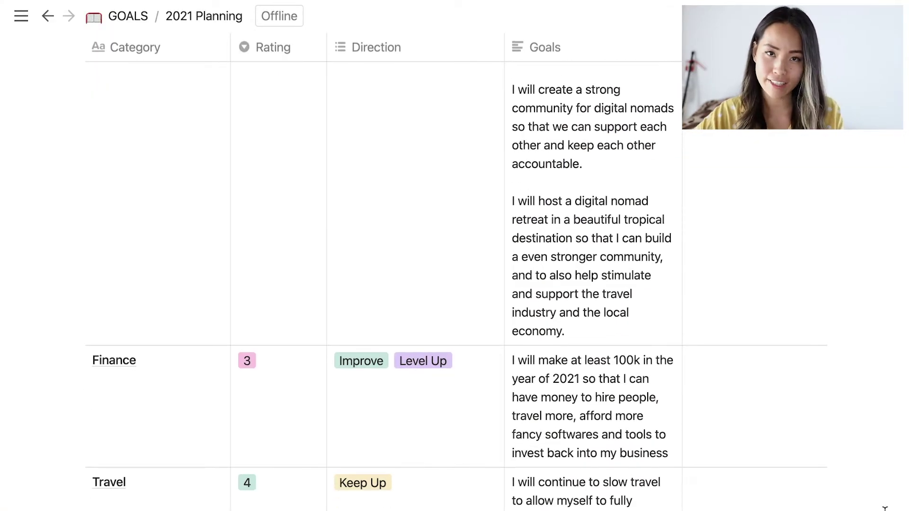
{"action": "scroll", "coordinate": [718, 369], "scroll_direction": "down", "scroll_amount": 2}
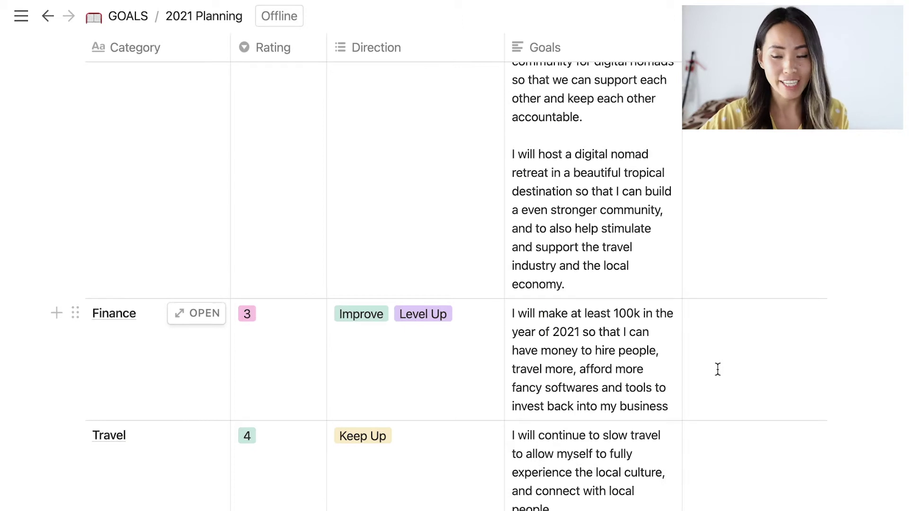
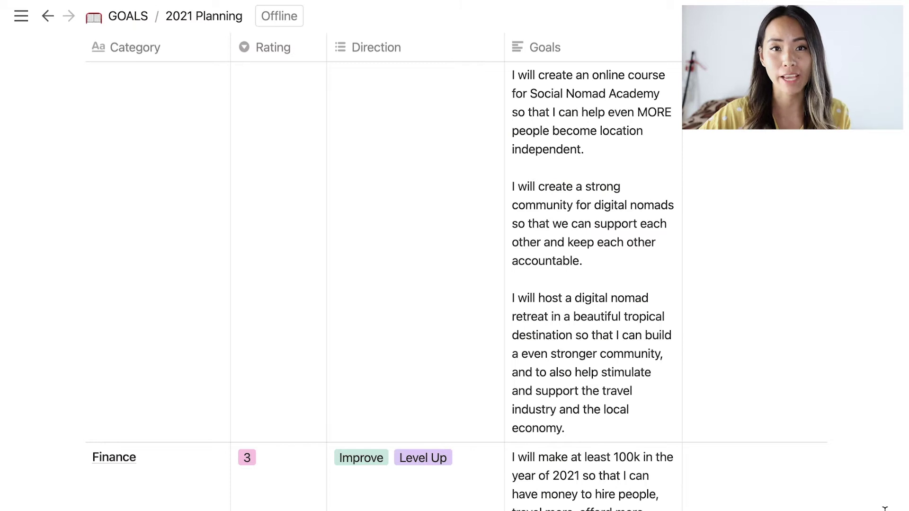
{"action": "scroll", "coordinate": [268, 394], "scroll_direction": "down", "scroll_amount": 3}
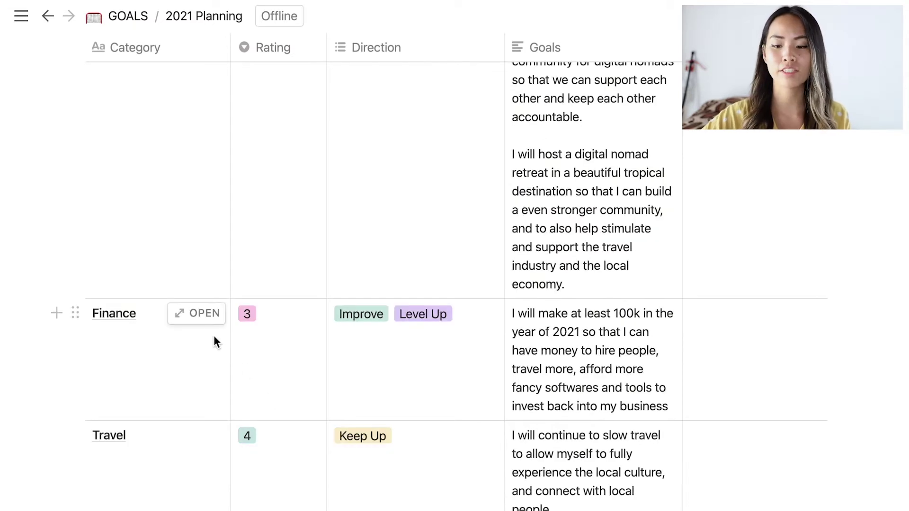
{"action": "left_click", "coordinate": [197, 316]}
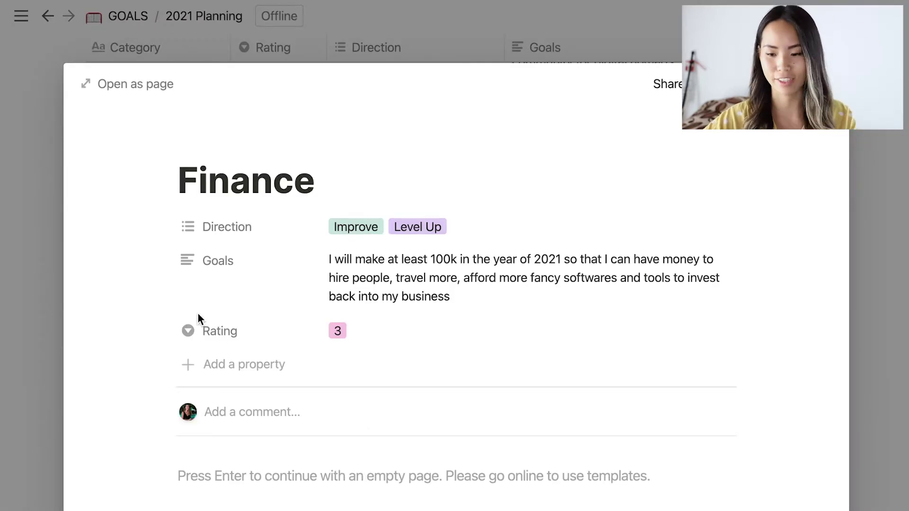
{"action": "scroll", "coordinate": [328, 439], "scroll_direction": "down", "scroll_amount": 3}
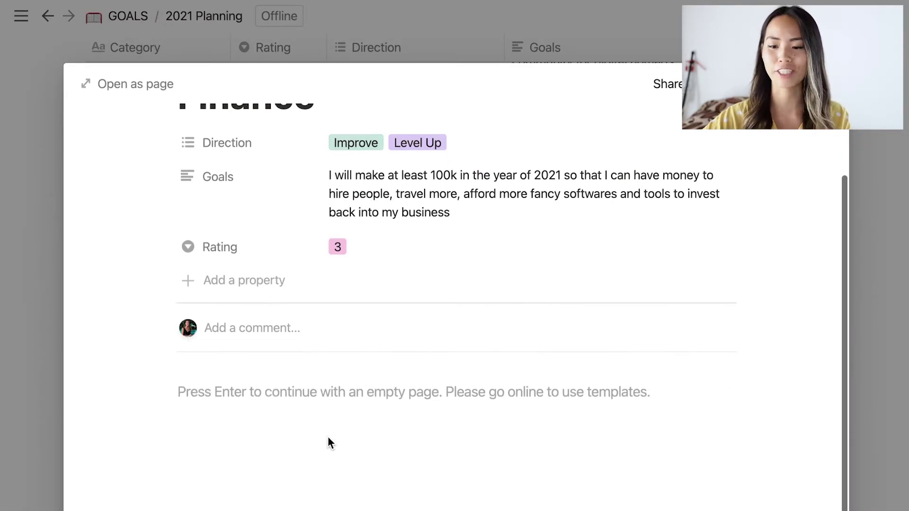
{"action": "scroll", "coordinate": [328, 442], "scroll_direction": "up", "scroll_amount": 2}
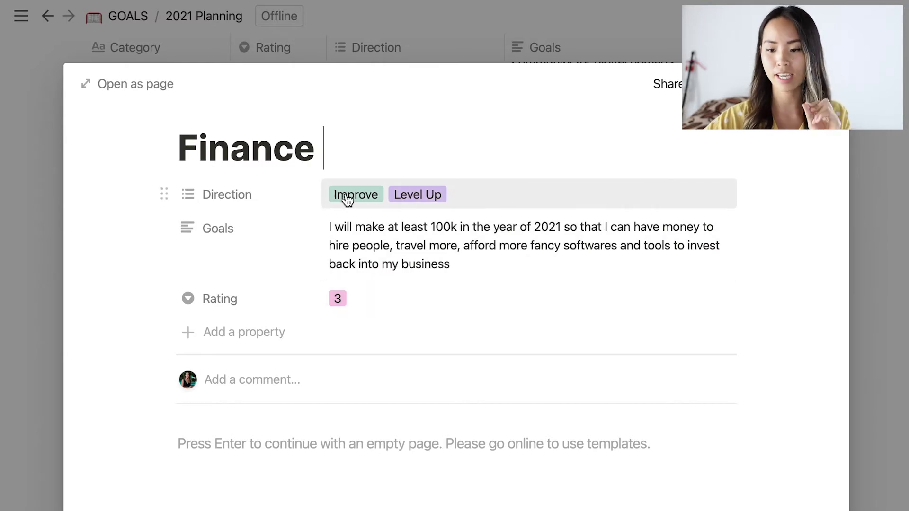
Insert an inline table into the empty body of the Finance page, below the comments
{"action": "left_click", "coordinate": [208, 445]}
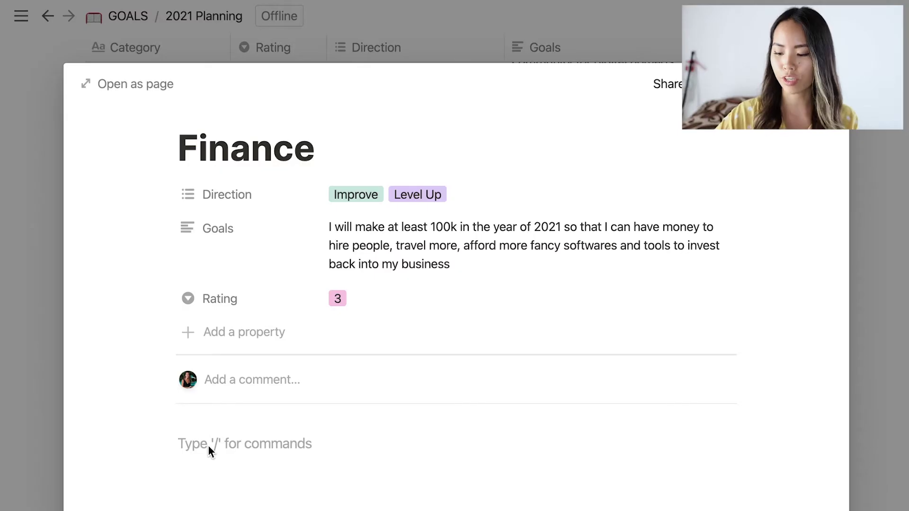
{"action": "type", "text": "/"}
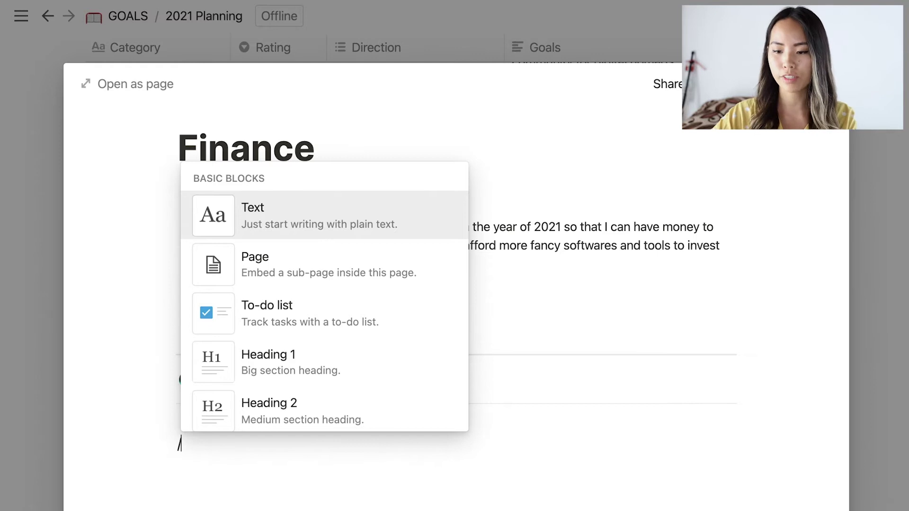
{"action": "scroll", "coordinate": [319, 312], "scroll_direction": "down", "scroll_amount": 4}
{"action": "scroll", "coordinate": [318, 320], "scroll_direction": "down", "scroll_amount": 10}
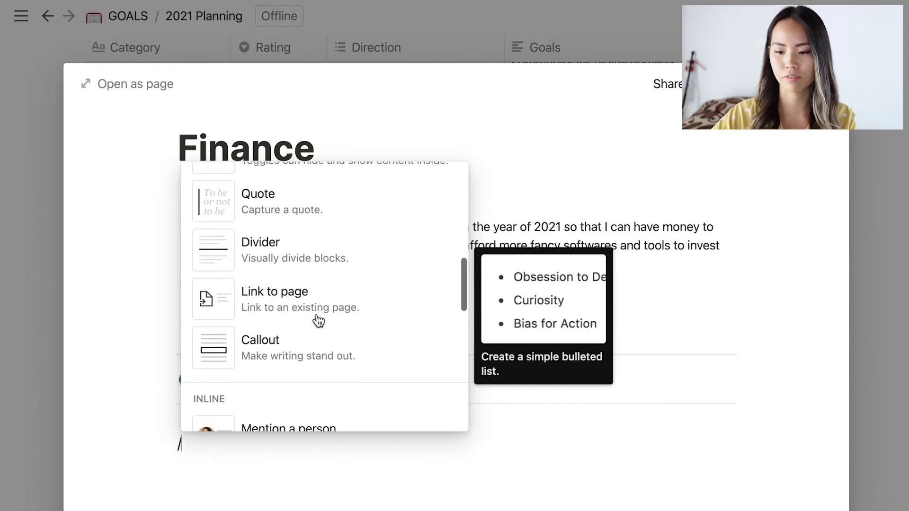
{"action": "scroll", "coordinate": [319, 321], "scroll_direction": "up", "scroll_amount": 5}
{"action": "scroll", "coordinate": [318, 321], "scroll_direction": "up", "scroll_amount": 5}
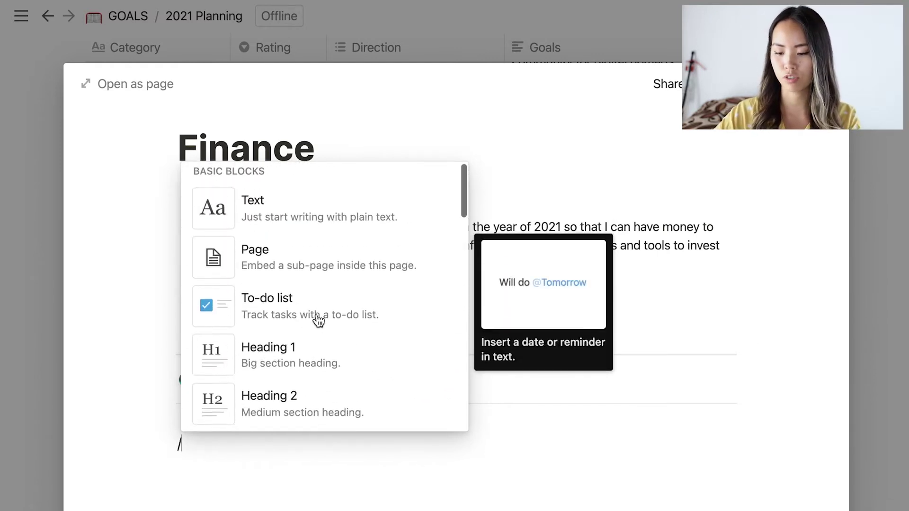
{"action": "type", "text": "tabl"}
{"action": "key", "text": "Return"}
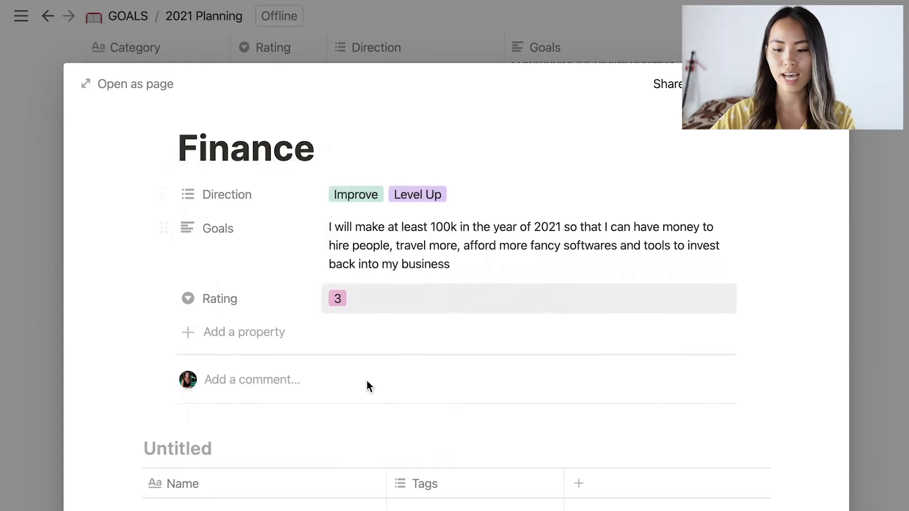
{"action": "scroll", "coordinate": [377, 411], "scroll_direction": "down", "scroll_amount": 3}
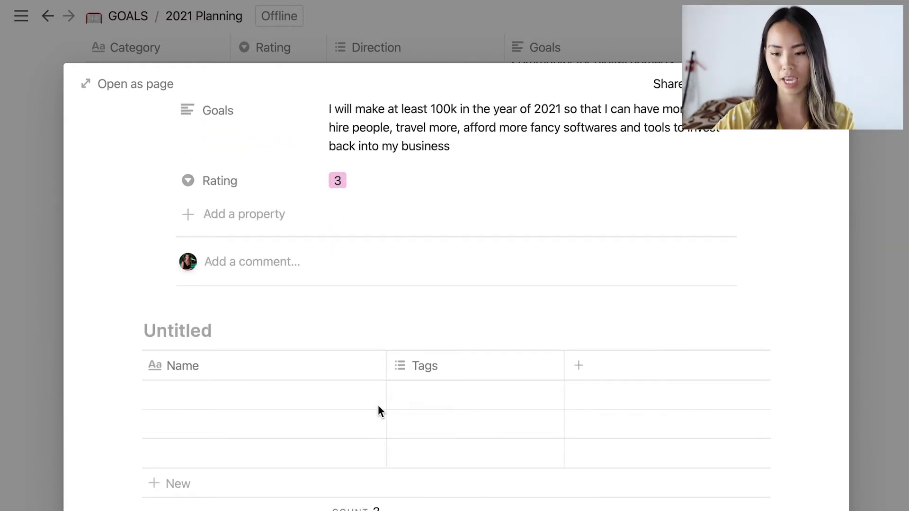
Title the new inline table in the Finance page Quarterly Planning
{"action": "type", "text": "Quarterly Planning"}
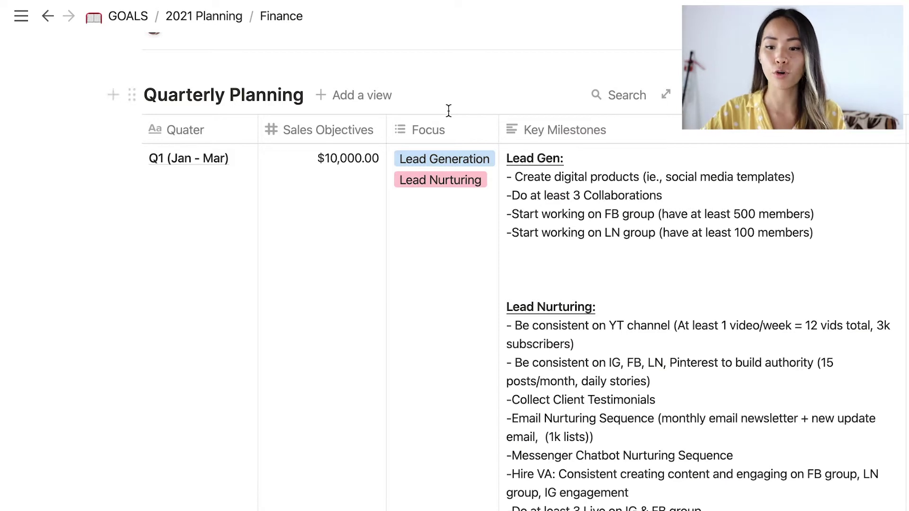
Examine the sales objectives, focus and key milestones of each quarter in the Quarterly Planning table
{"action": "scroll", "coordinate": [448, 169], "scroll_direction": "down", "scroll_amount": 2}
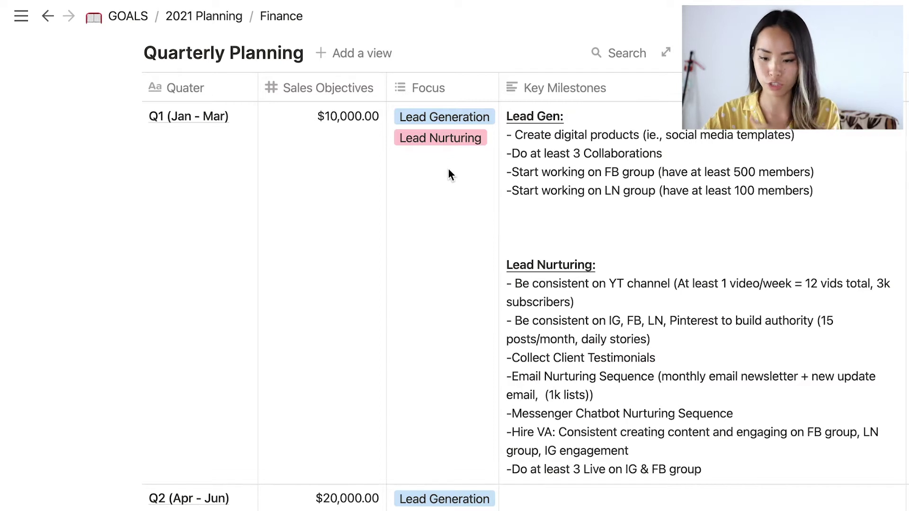
{"action": "scroll", "coordinate": [291, 433], "scroll_direction": "down", "scroll_amount": 2}
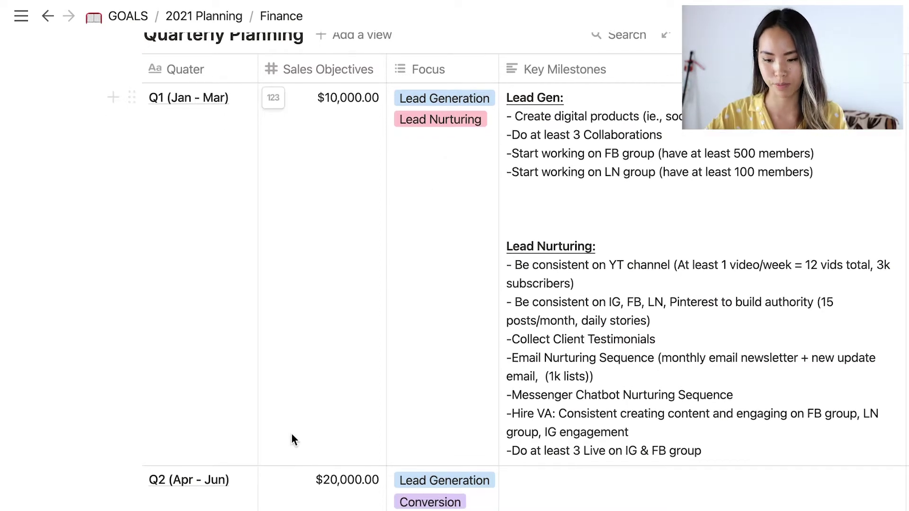
{"action": "scroll", "coordinate": [292, 434], "scroll_direction": "up", "scroll_amount": 1}
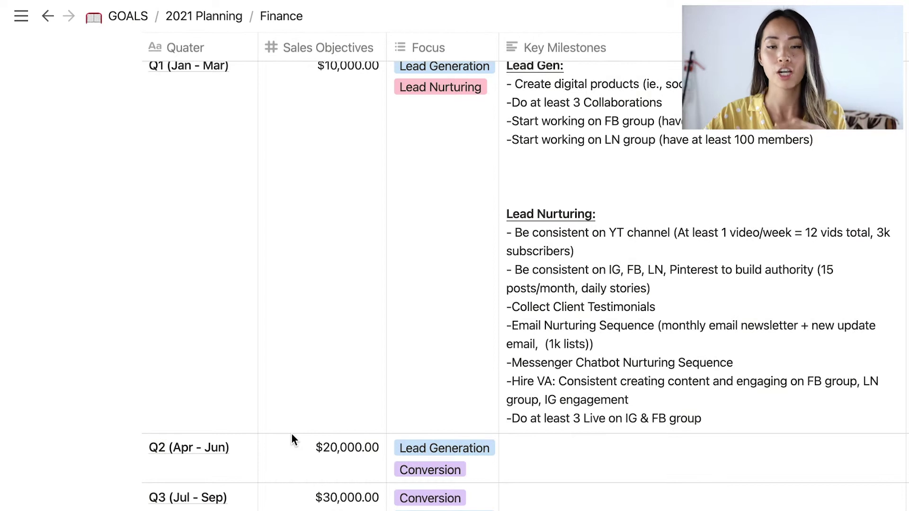
{"action": "scroll", "coordinate": [292, 434], "scroll_direction": "up", "scroll_amount": 3}
{"action": "scroll", "coordinate": [291, 433], "scroll_direction": "down", "scroll_amount": 1}
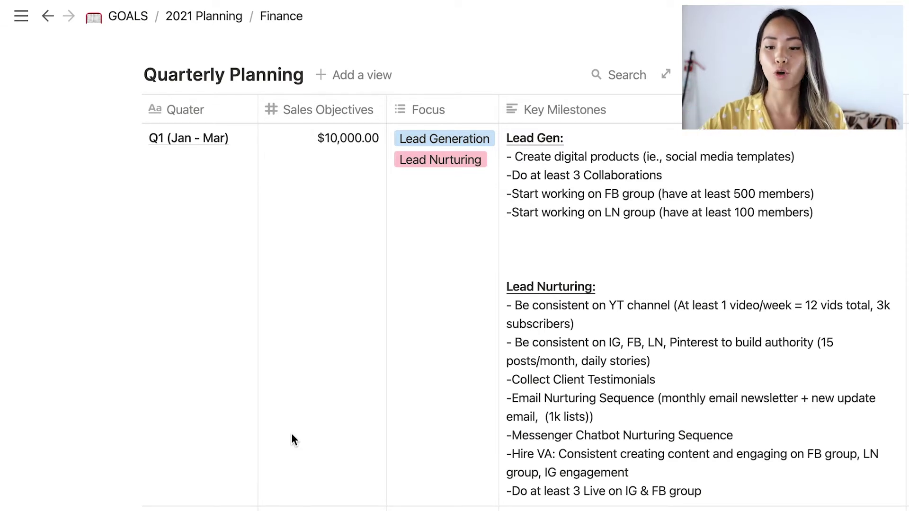
{"action": "scroll", "coordinate": [293, 439], "scroll_direction": "down", "scroll_amount": 1}
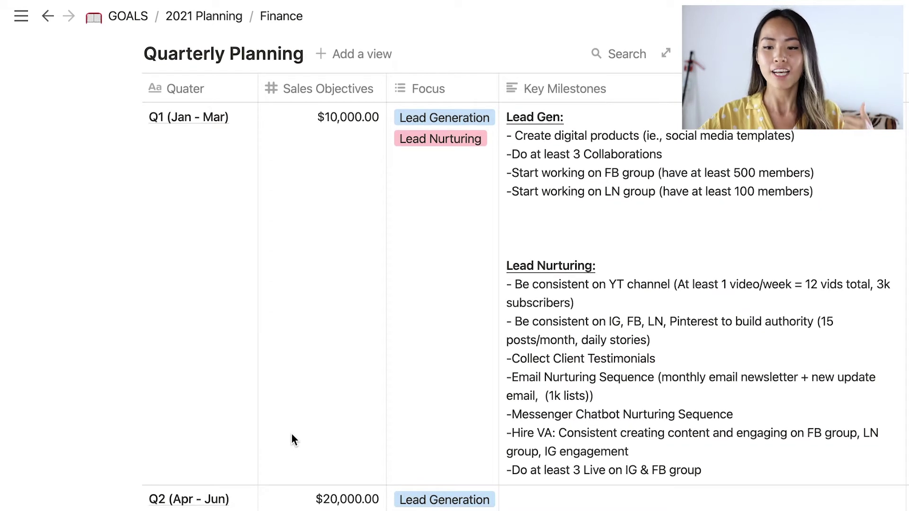
{"action": "scroll", "coordinate": [291, 435], "scroll_direction": "down", "scroll_amount": 1}
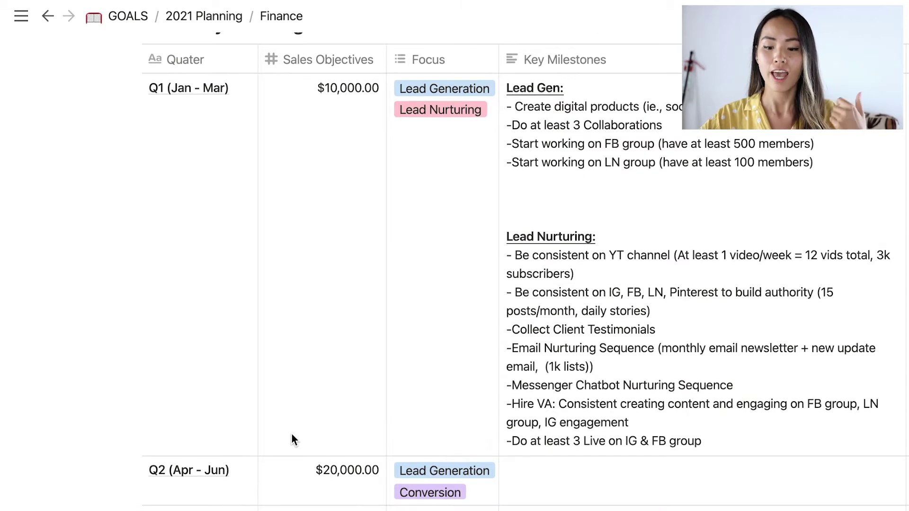
{"action": "scroll", "coordinate": [291, 435], "scroll_direction": "down", "scroll_amount": 1}
{"action": "scroll", "coordinate": [291, 435], "scroll_direction": "down", "scroll_amount": 1}
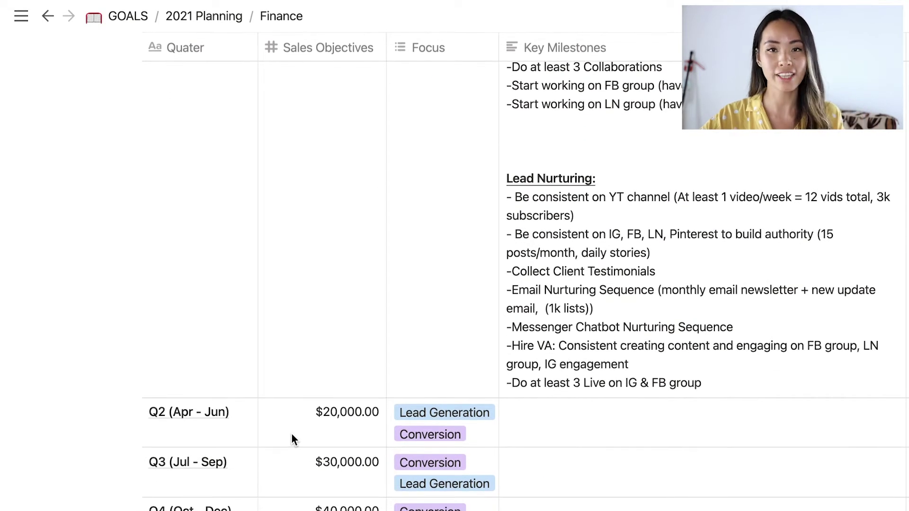
{"action": "scroll", "coordinate": [291, 433], "scroll_direction": "down", "scroll_amount": 1}
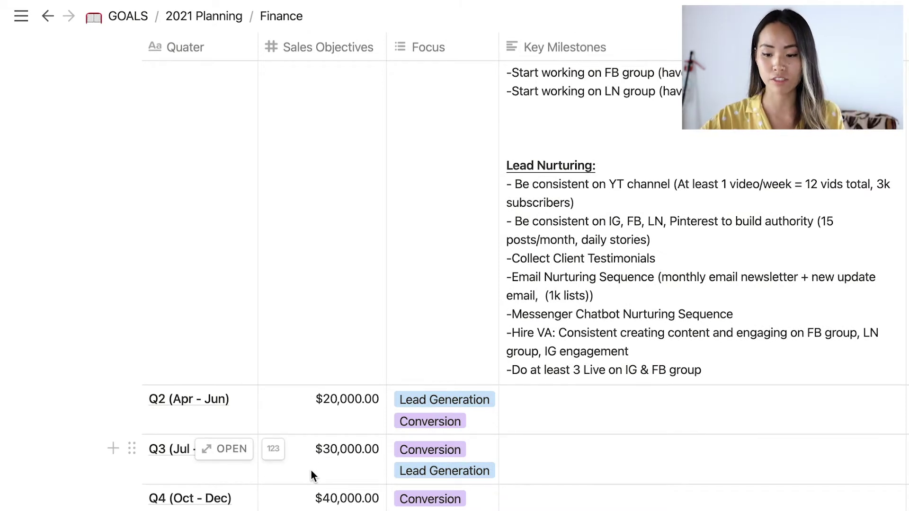
{"action": "scroll", "coordinate": [310, 473], "scroll_direction": "up", "scroll_amount": 3}
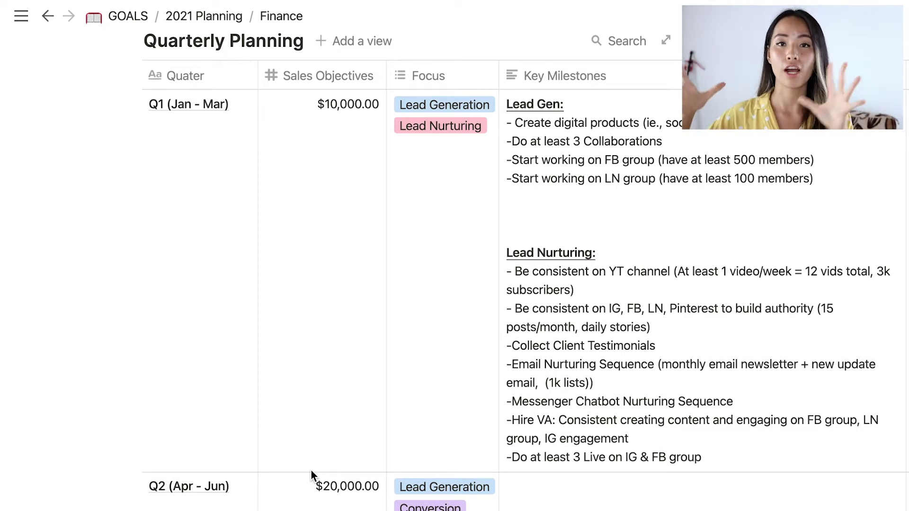
{"action": "scroll", "coordinate": [311, 471], "scroll_direction": "up", "scroll_amount": 1}
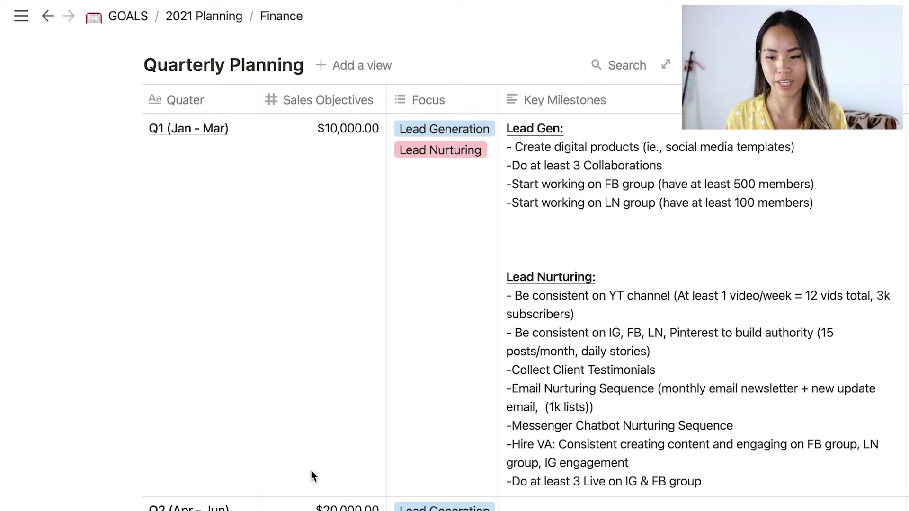
{"action": "scroll", "coordinate": [311, 471], "scroll_direction": "up", "scroll_amount": 1}
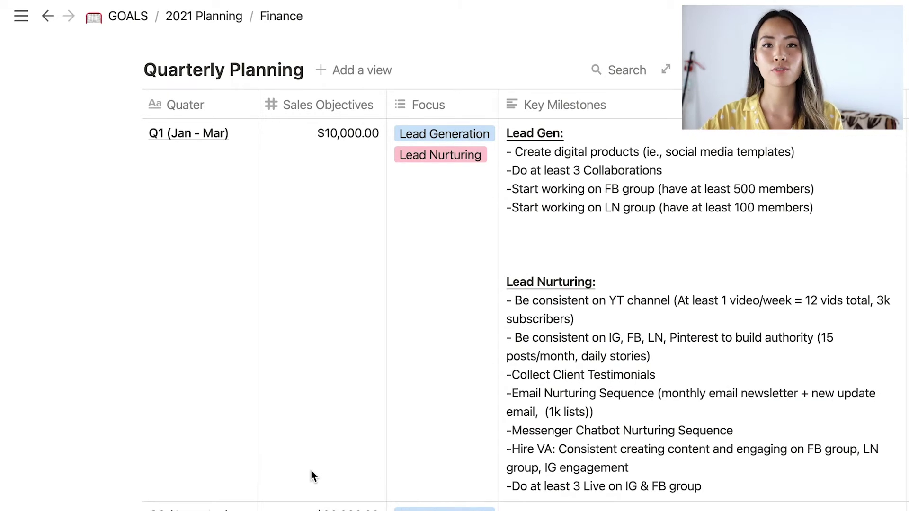
{"action": "scroll", "coordinate": [311, 469], "scroll_direction": "down", "scroll_amount": 2}
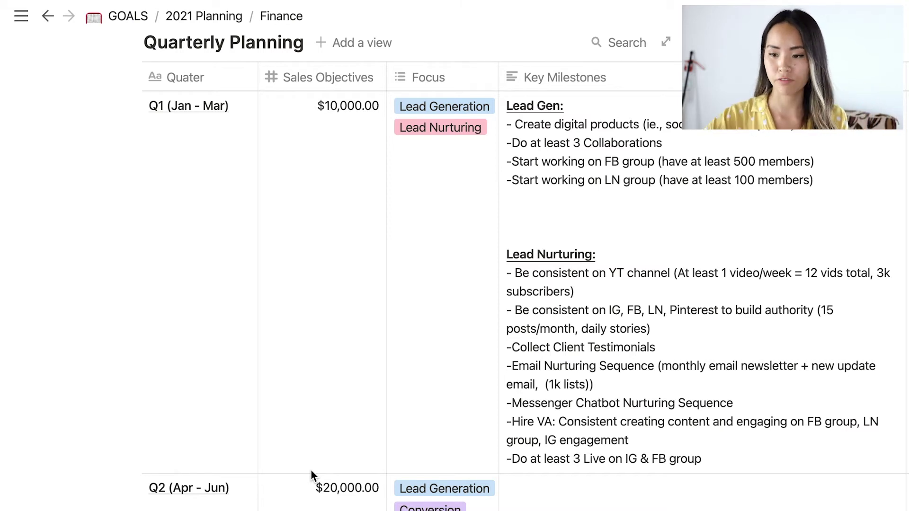
Check the property type of the Focus column in the Quarterly Planning table without changing it
{"action": "left_click", "coordinate": [430, 80]}
{"action": "left_click", "coordinate": [441, 176]}
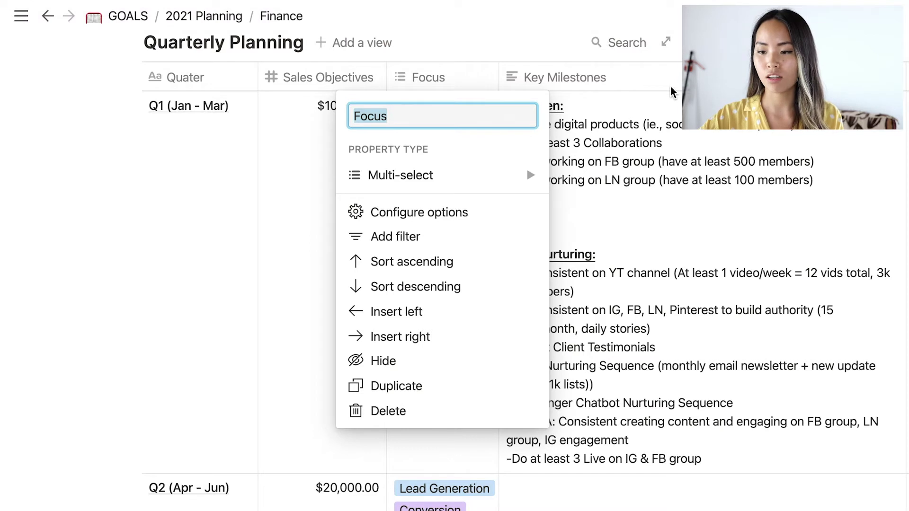
{"action": "left_click", "coordinate": [804, 216]}
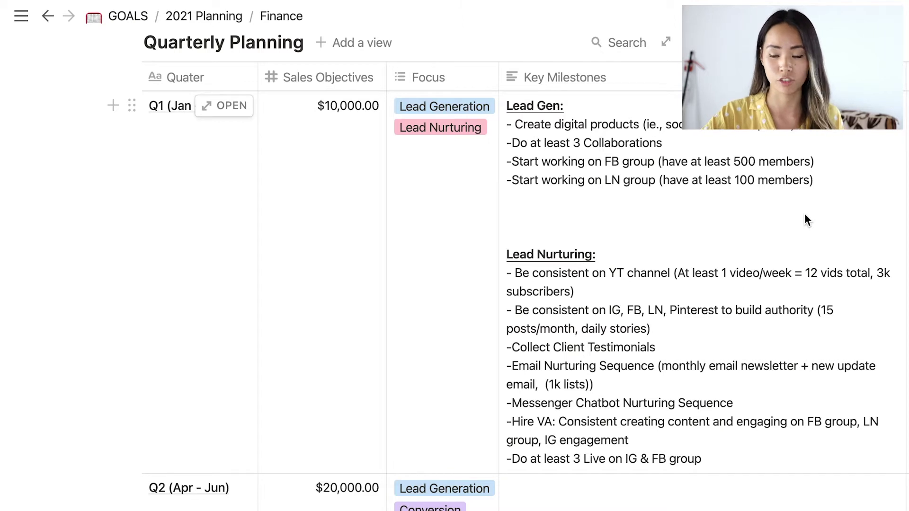
Review the Lead Gen and Lead Nurturing milestones listed for Q1 (Jan - Mar)
{"action": "scroll", "coordinate": [805, 216], "scroll_direction": "up", "scroll_amount": 1}
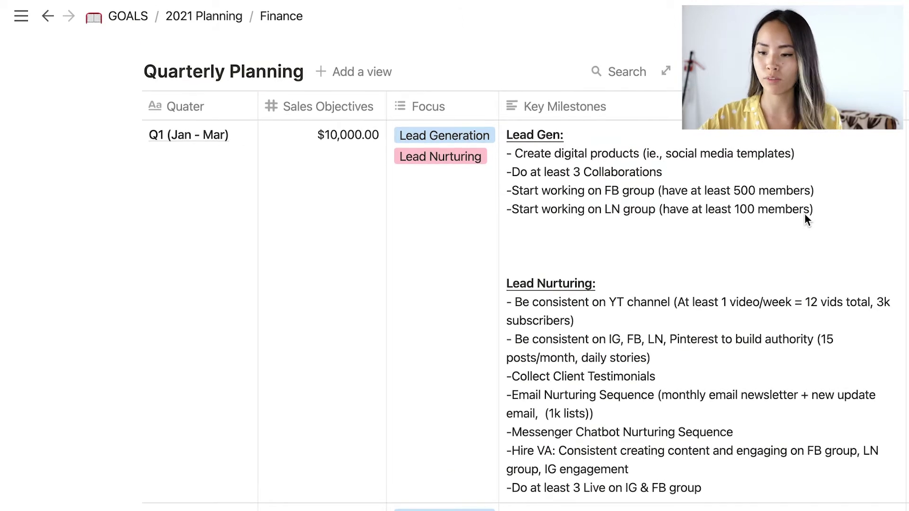
{"action": "scroll", "coordinate": [804, 213], "scroll_direction": "down", "scroll_amount": 1}
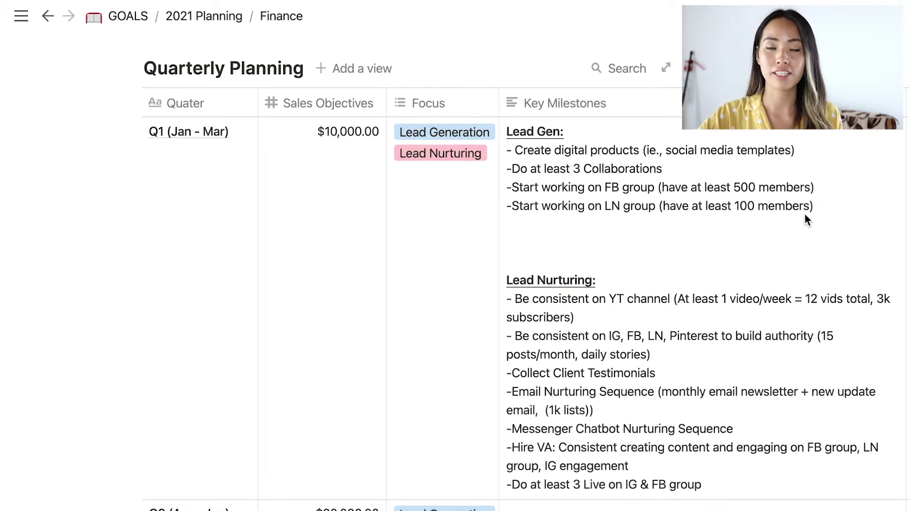
{"action": "scroll", "coordinate": [807, 219], "scroll_direction": "down", "scroll_amount": 1}
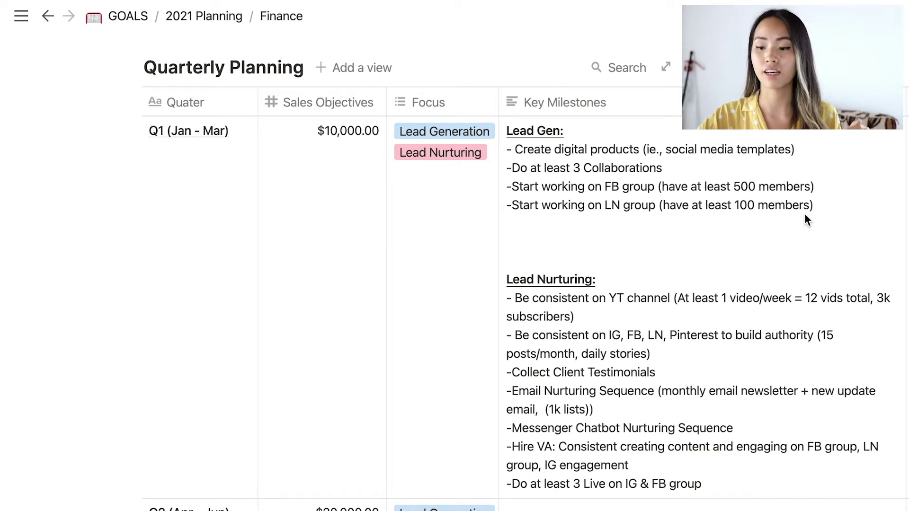
{"action": "scroll", "coordinate": [806, 219], "scroll_direction": "up", "scroll_amount": 2}
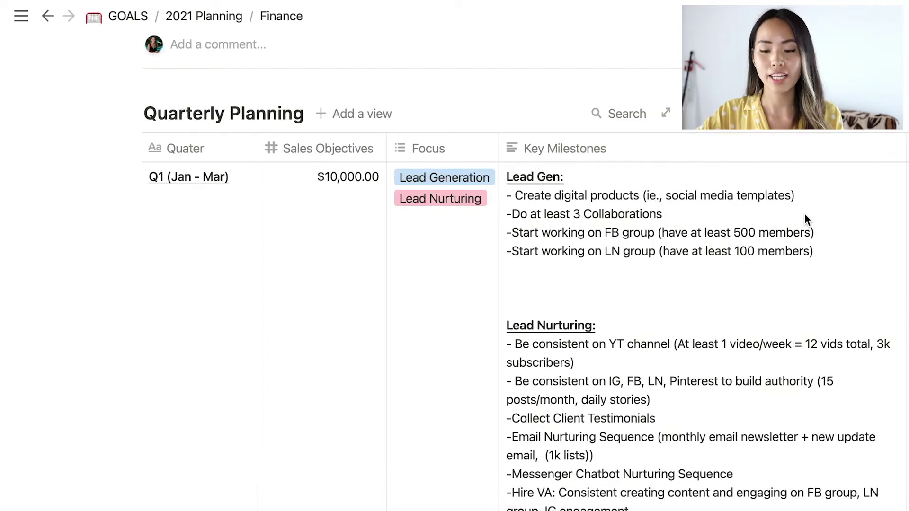
{"action": "scroll", "coordinate": [806, 218], "scroll_direction": "down", "scroll_amount": 1}
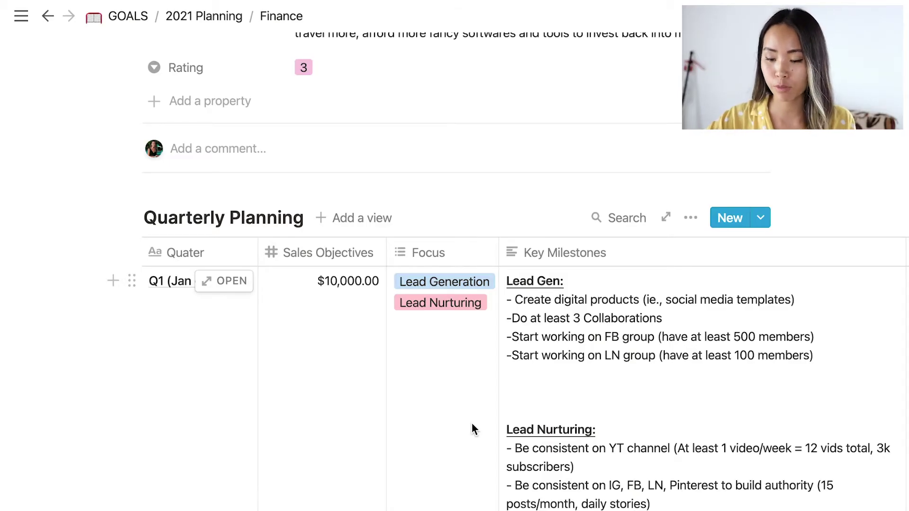
{"action": "scroll", "coordinate": [471, 422], "scroll_direction": "down", "scroll_amount": 2}
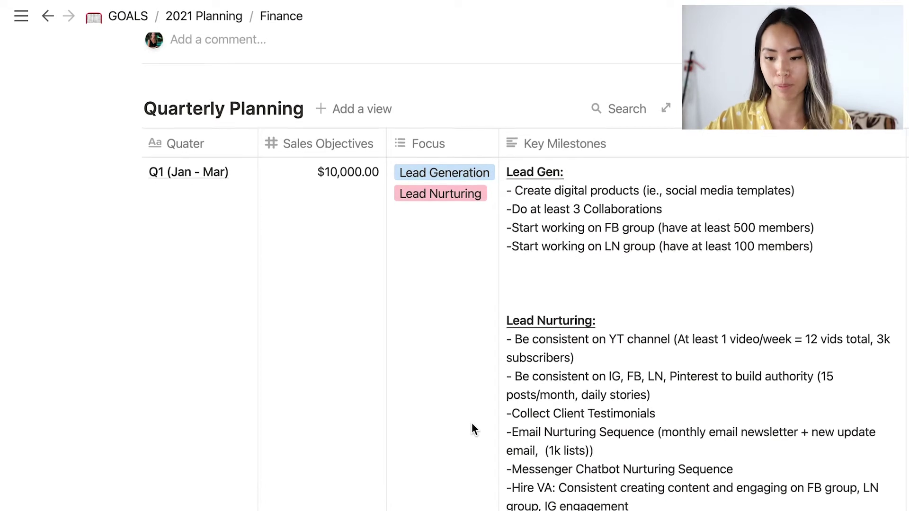
Open the Q1 (Jan - Mar) entry of the Quarterly Planning table as a full page
{"action": "scroll", "coordinate": [472, 424], "scroll_direction": "up", "scroll_amount": 1}
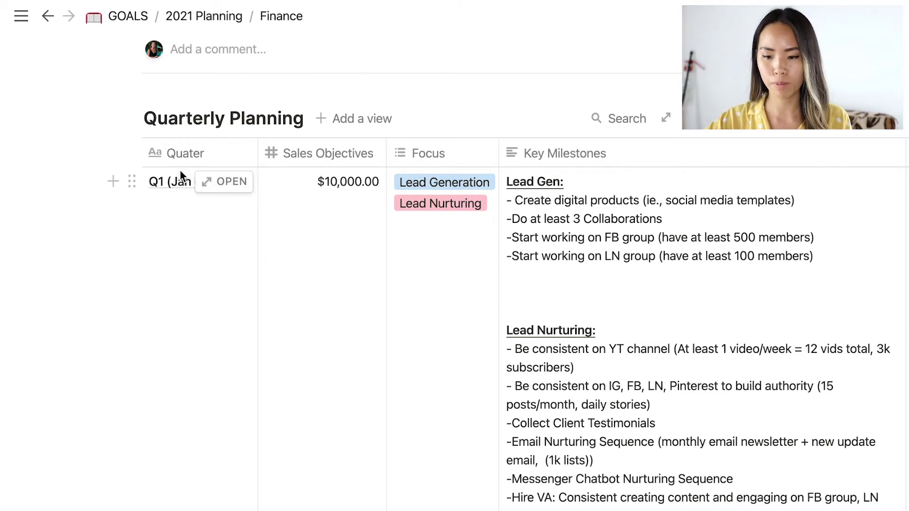
{"action": "left_click", "coordinate": [213, 189]}
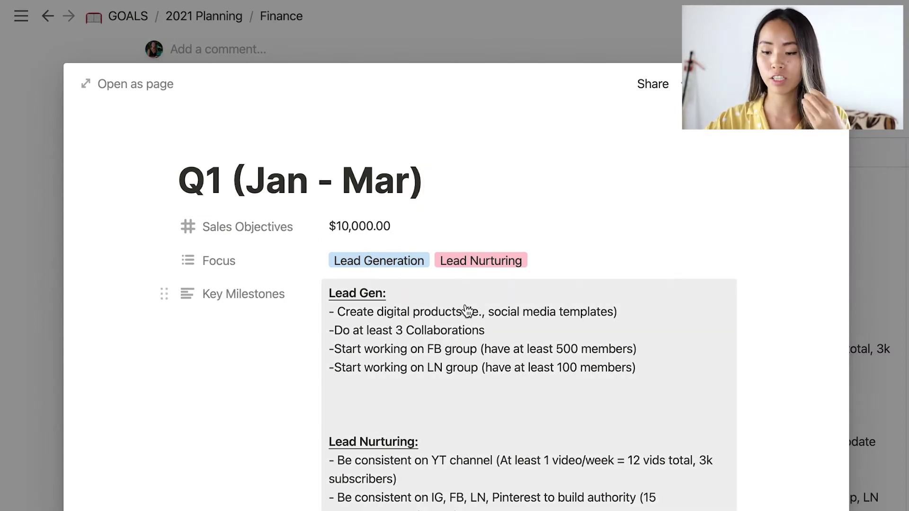
{"action": "scroll", "coordinate": [467, 311], "scroll_direction": "down", "scroll_amount": 7}
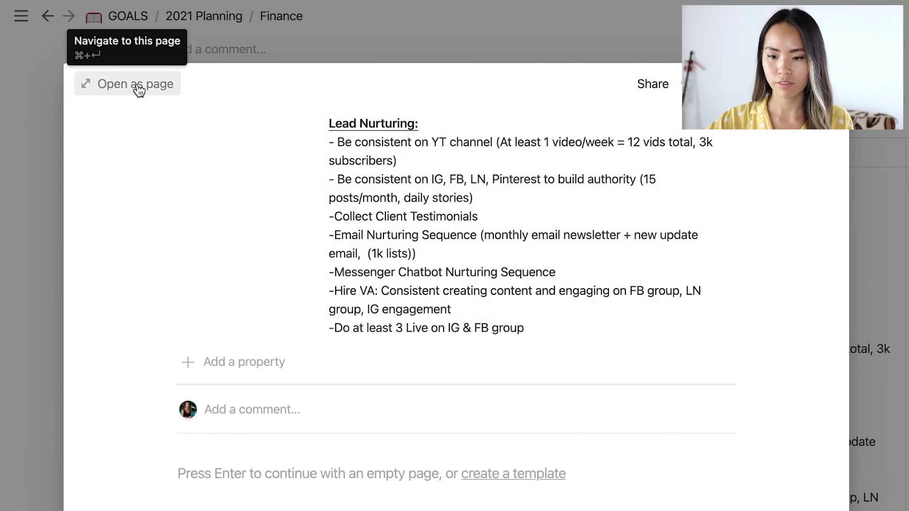
{"action": "left_click", "coordinate": [113, 86]}
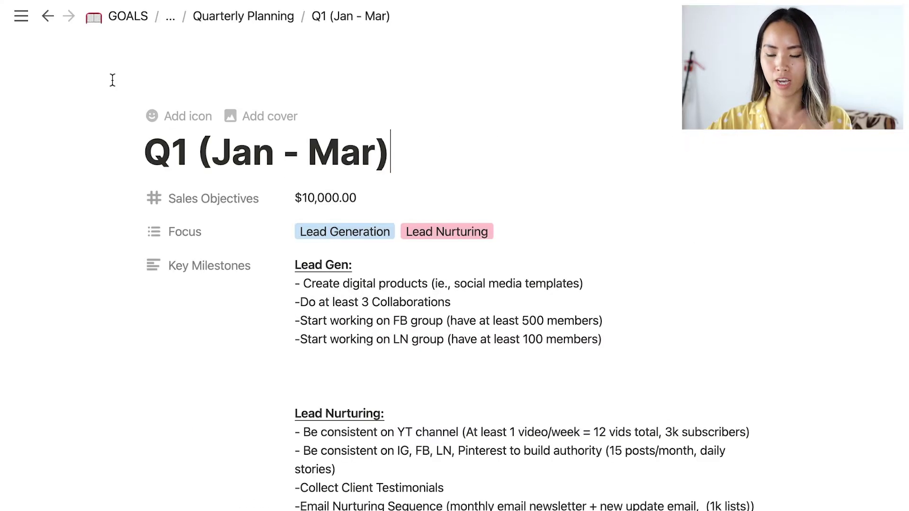
Insert an inline table into the empty body of the Q1 (Jan - Mar) page, below the comments
{"action": "scroll", "coordinate": [454, 478], "scroll_direction": "down", "scroll_amount": 6}
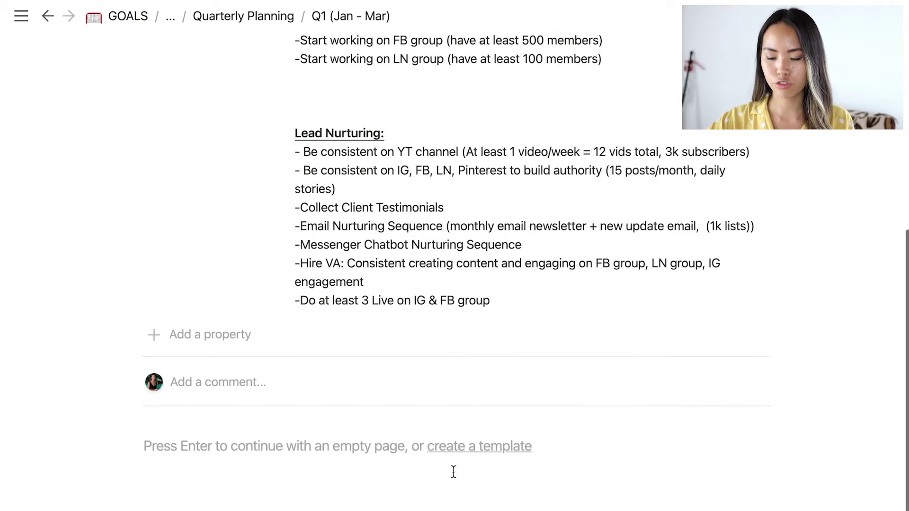
{"action": "left_click", "coordinate": [245, 449]}
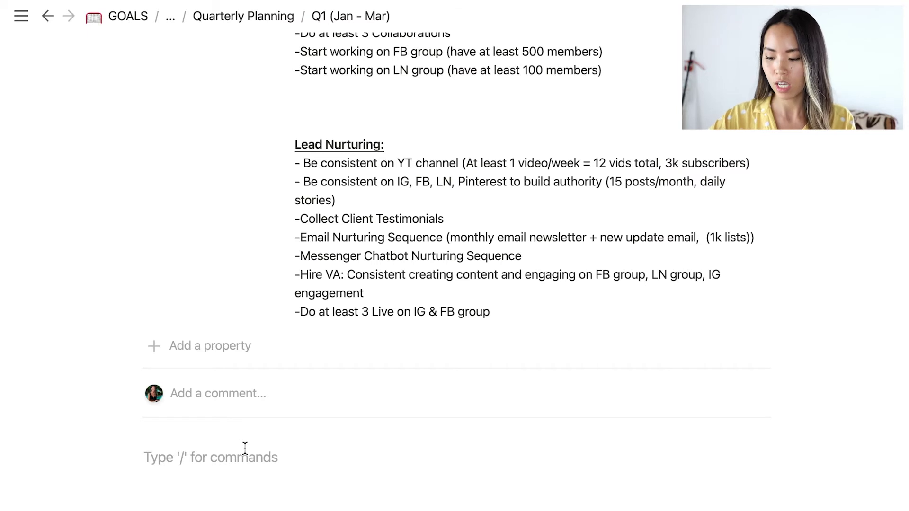
{"action": "type", "text": "/Tb"}
{"action": "key", "text": "BackSpace"}
{"action": "type", "text": "able"}
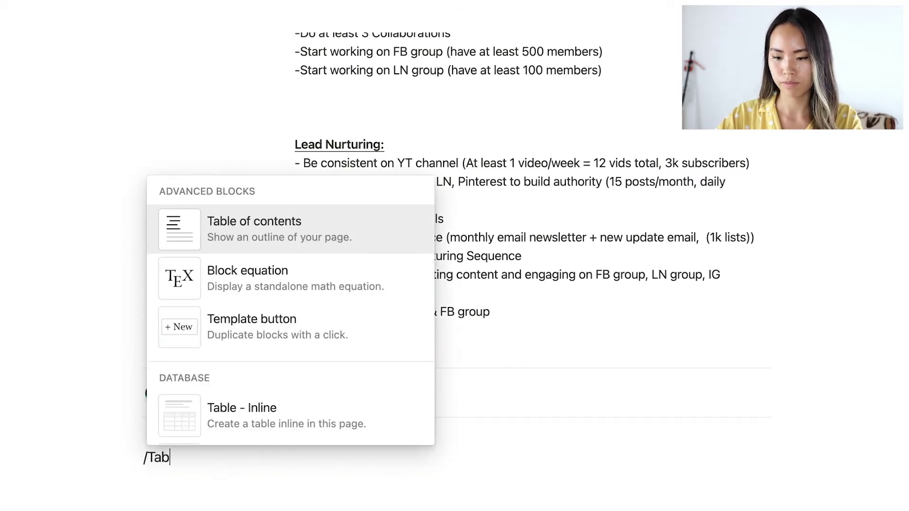
{"action": "left_click", "coordinate": [277, 243]}
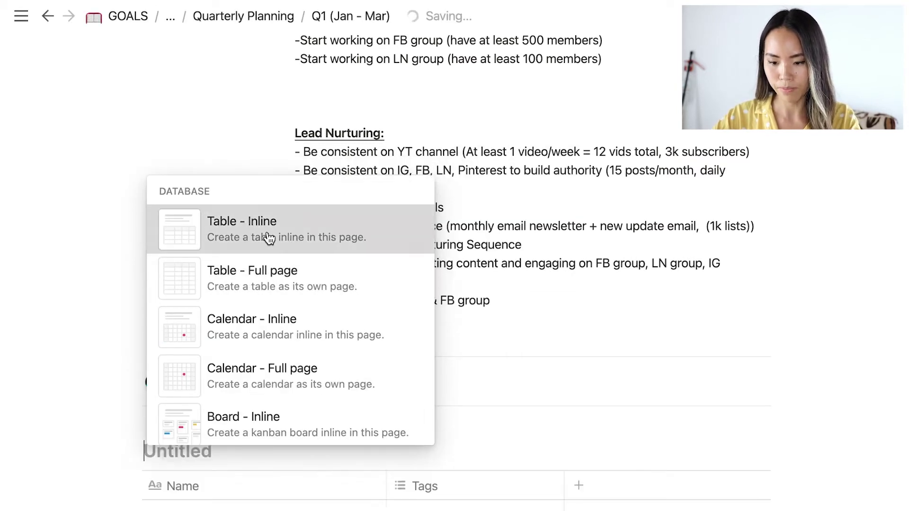
Title the new inline table in the Q1 page Q1 Monthly Planning
{"action": "left_click", "coordinate": [194, 451]}
{"action": "type", "text": "Q"}
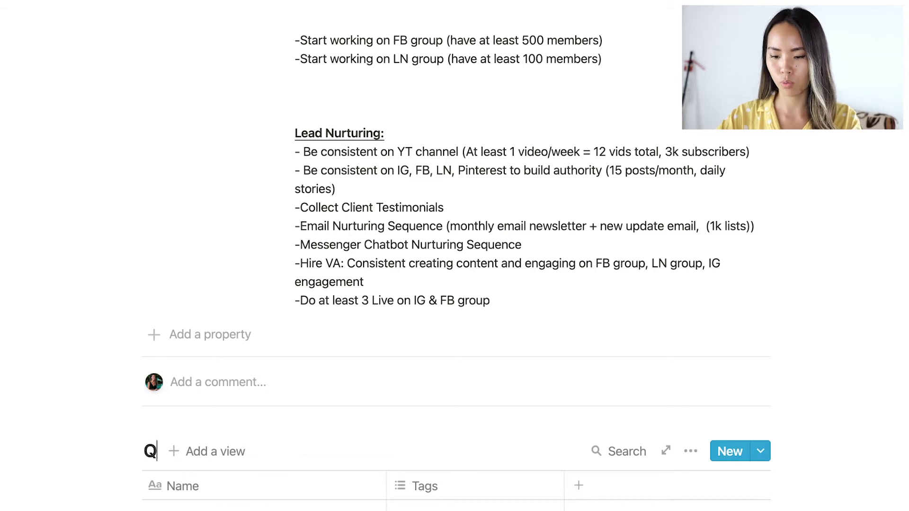
{"action": "type", "text": "1 Monthly "}
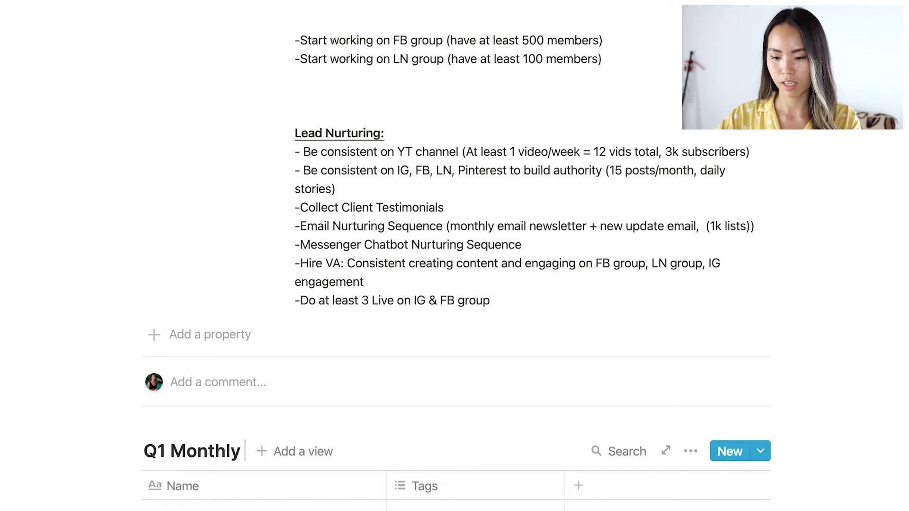
{"action": "type", "text": "Planning"}
Examine the monthly units, prices, sales objectives, focus and key milestones in the Q1 Monthly Planning table
{"action": "scroll", "coordinate": [325, 502], "scroll_direction": "down", "scroll_amount": 3}
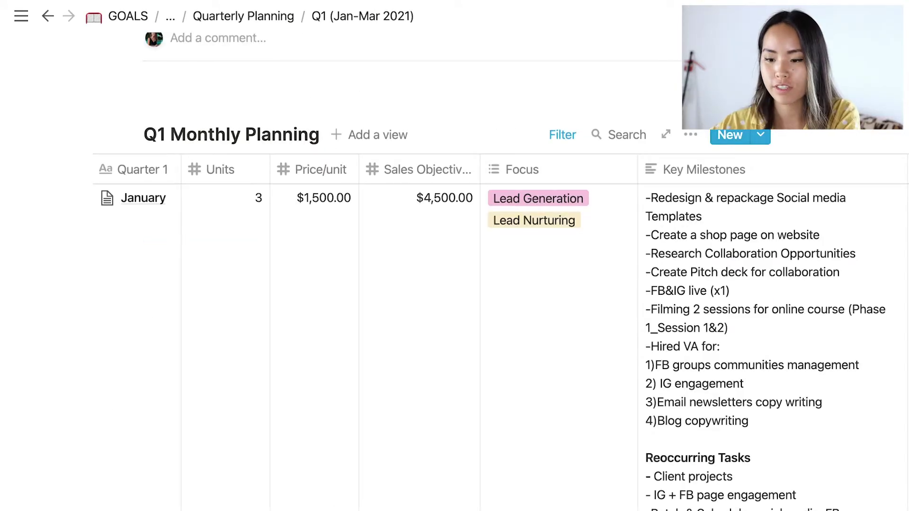
{"action": "scroll", "coordinate": [501, 271], "scroll_direction": "down", "scroll_amount": 2}
{"action": "scroll", "coordinate": [501, 271], "scroll_direction": "up", "scroll_amount": 1}
{"action": "scroll", "coordinate": [365, 277], "scroll_direction": "down", "scroll_amount": 2}
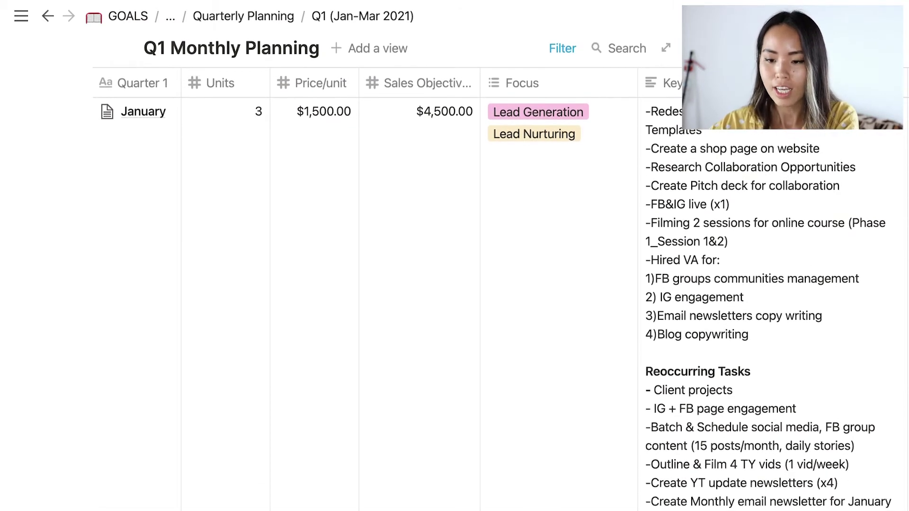
{"action": "scroll", "coordinate": [365, 282], "scroll_direction": "down", "scroll_amount": 8}
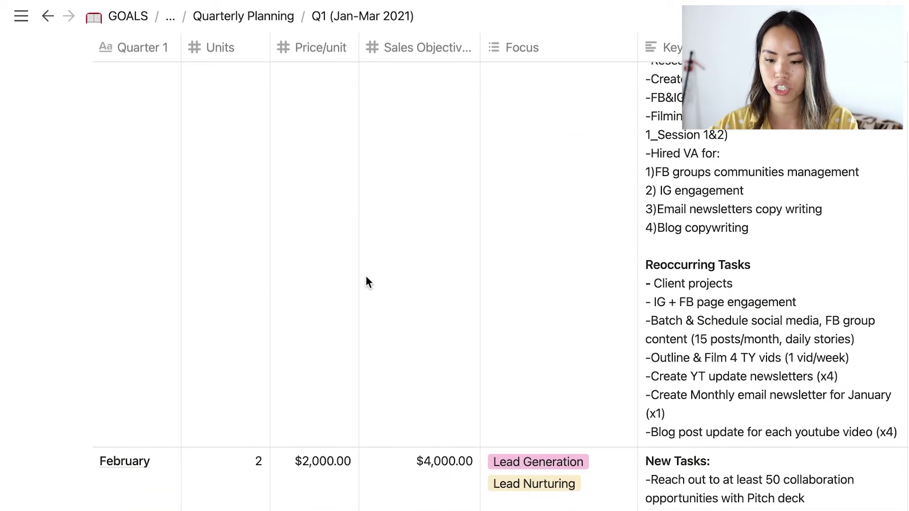
{"action": "scroll", "coordinate": [366, 279], "scroll_direction": "up", "scroll_amount": 10}
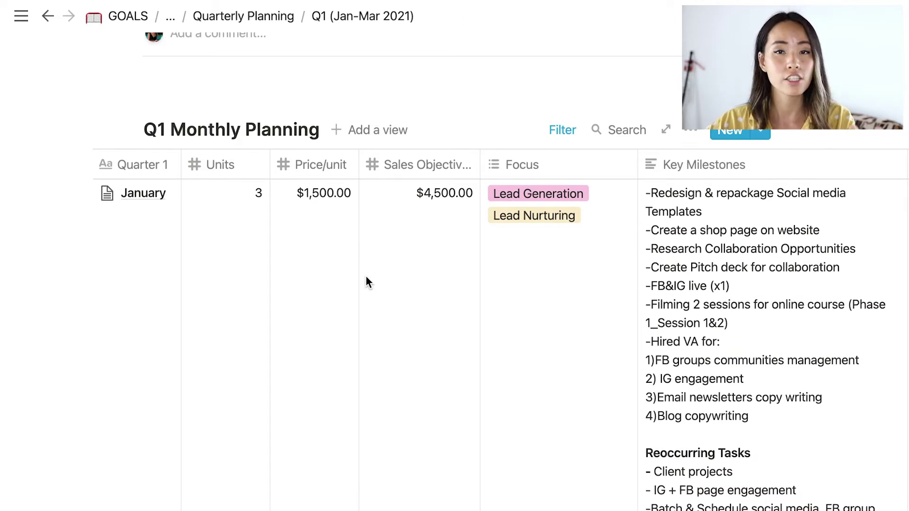
{"action": "scroll", "coordinate": [365, 276], "scroll_direction": "down", "scroll_amount": 1}
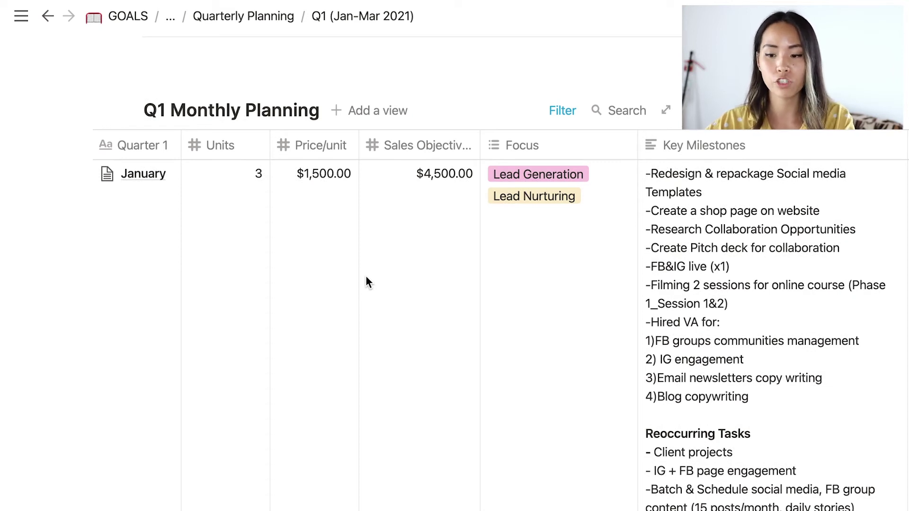
{"action": "scroll", "coordinate": [366, 276], "scroll_direction": "up", "scroll_amount": 1}
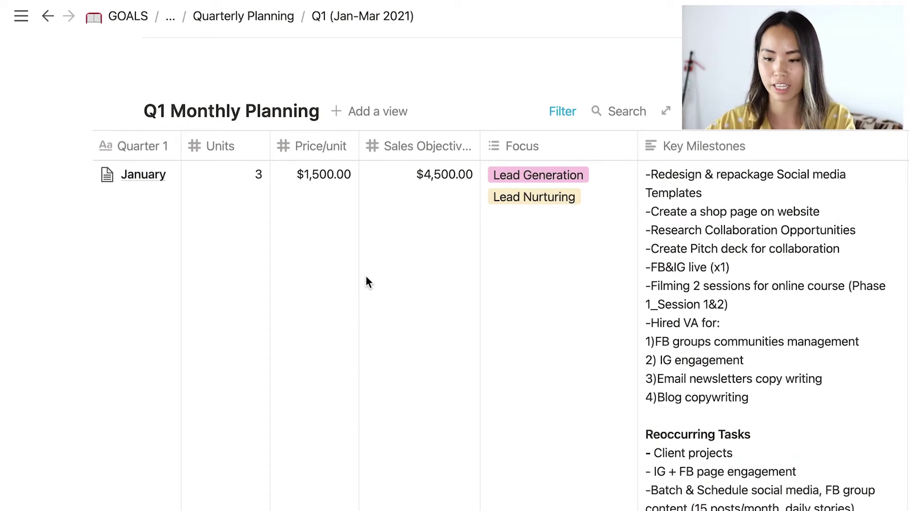
{"action": "scroll", "coordinate": [365, 277], "scroll_direction": "down", "scroll_amount": 1}
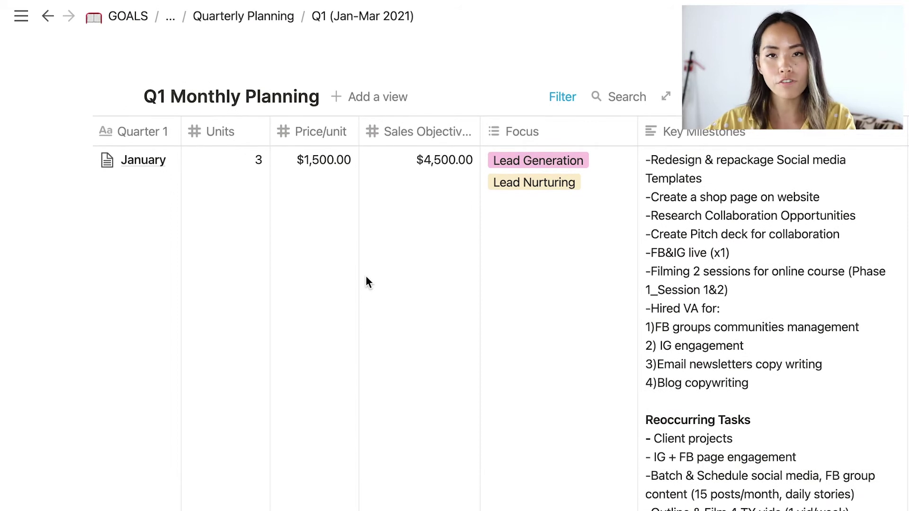
{"action": "scroll", "coordinate": [366, 277], "scroll_direction": "up", "scroll_amount": 3}
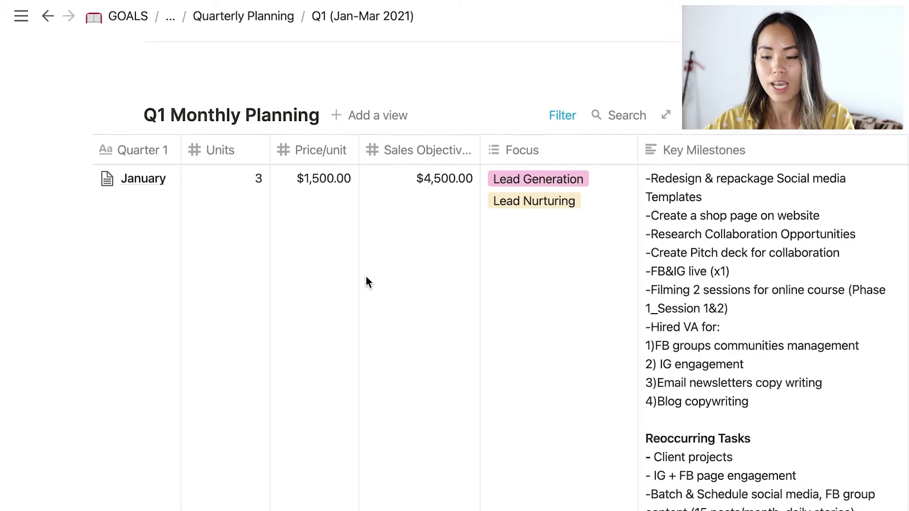
{"action": "scroll", "coordinate": [365, 276], "scroll_direction": "up", "scroll_amount": 1}
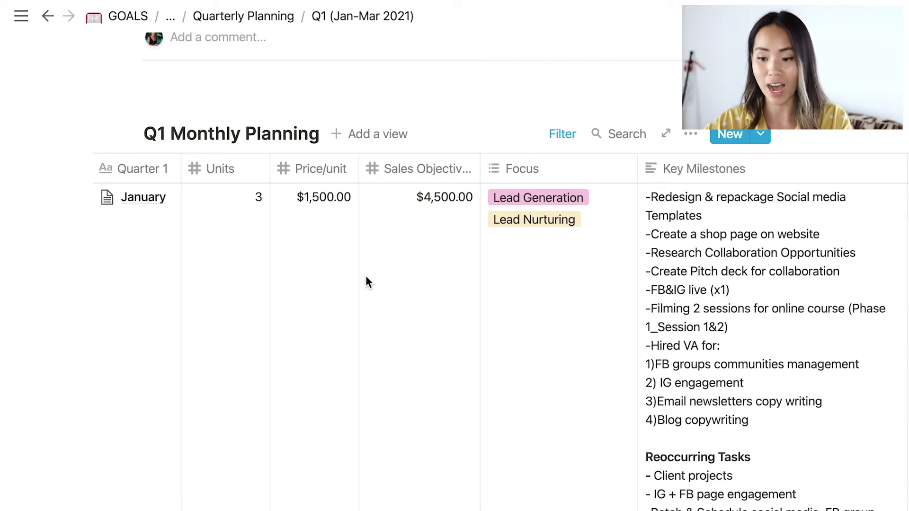
{"action": "scroll", "coordinate": [366, 276], "scroll_direction": "up", "scroll_amount": 1}
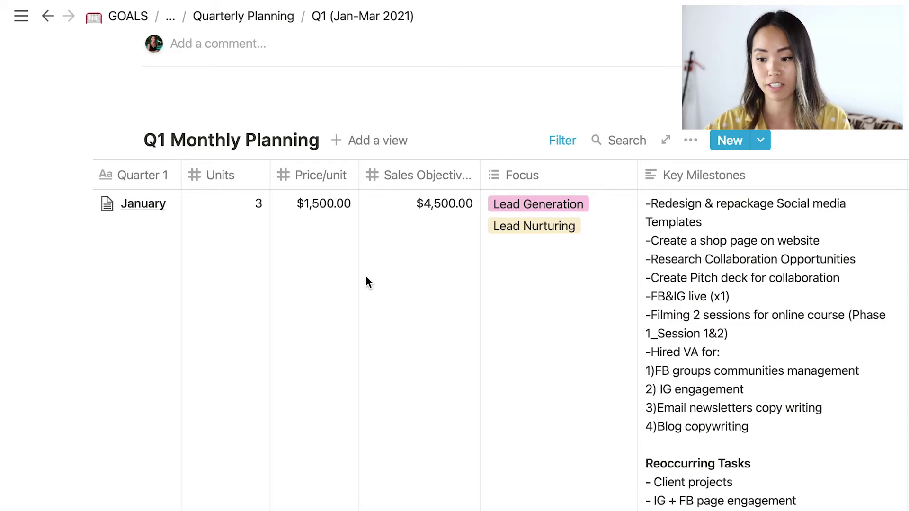
{"action": "scroll", "coordinate": [365, 276], "scroll_direction": "down", "scroll_amount": 1}
Compare the quarterly focus and key milestones of the Q1 page with the January row of the Q1 Monthly Planning table
{"action": "scroll", "coordinate": [376, 274], "scroll_direction": "up", "scroll_amount": 5}
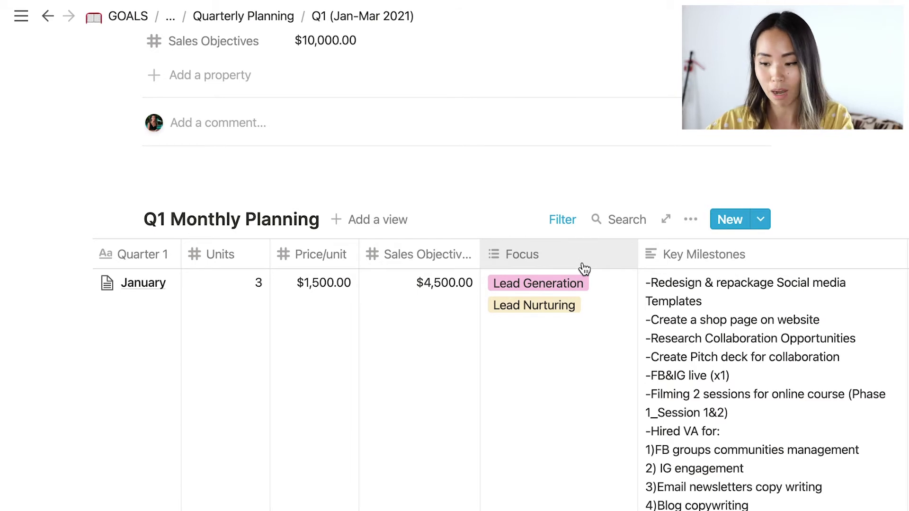
{"action": "scroll", "coordinate": [584, 269], "scroll_direction": "up", "scroll_amount": 10}
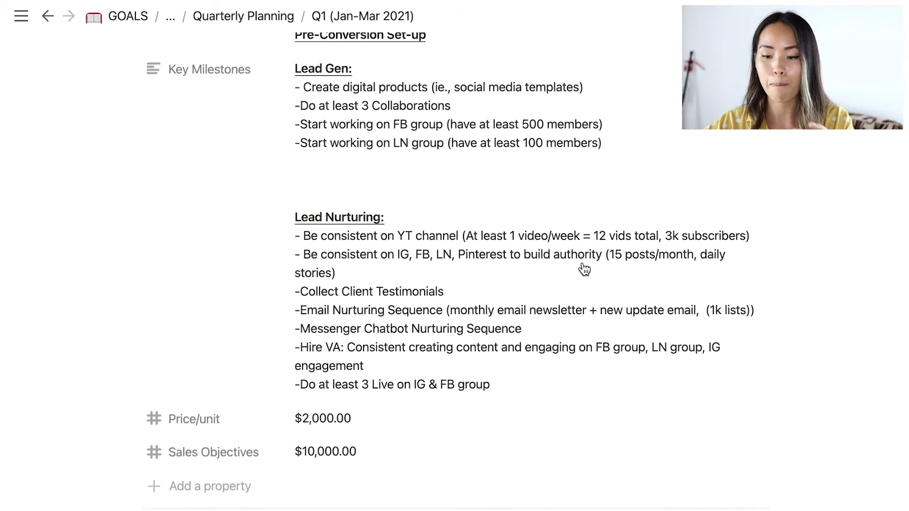
{"action": "scroll", "coordinate": [584, 269], "scroll_direction": "up", "scroll_amount": 3}
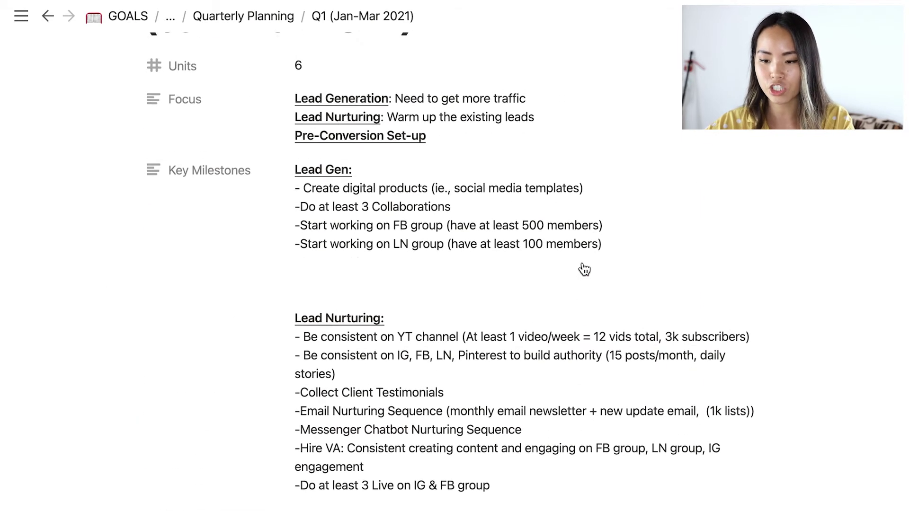
{"action": "scroll", "coordinate": [461, 278], "scroll_direction": "down", "scroll_amount": 11}
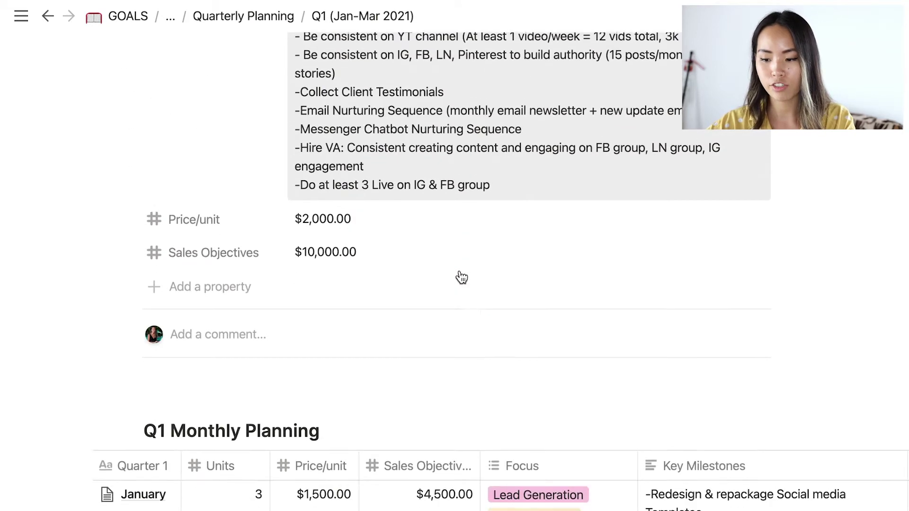
{"action": "scroll", "coordinate": [462, 278], "scroll_direction": "down", "scroll_amount": 1}
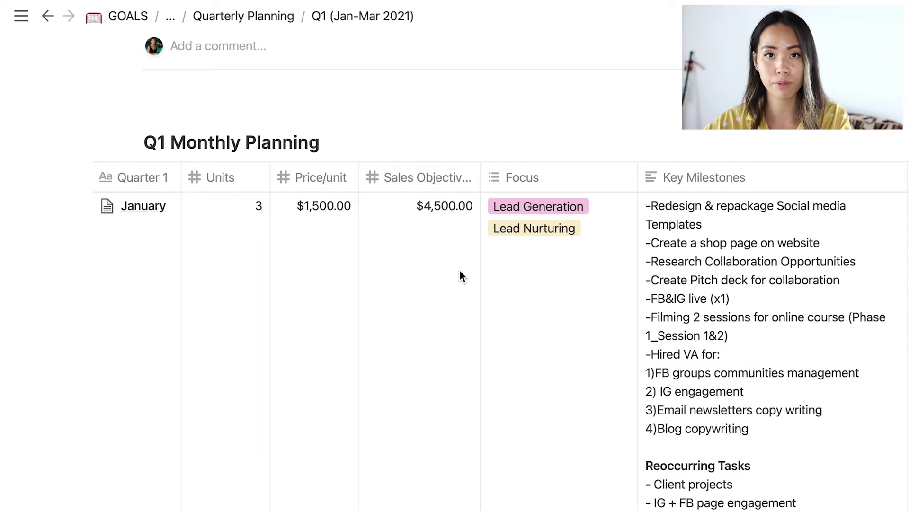
{"action": "scroll", "coordinate": [459, 274], "scroll_direction": "up", "scroll_amount": 1}
{"action": "scroll", "coordinate": [666, 194], "scroll_direction": "down", "scroll_amount": 1}
{"action": "scroll", "coordinate": [666, 194], "scroll_direction": "up", "scroll_amount": 9}
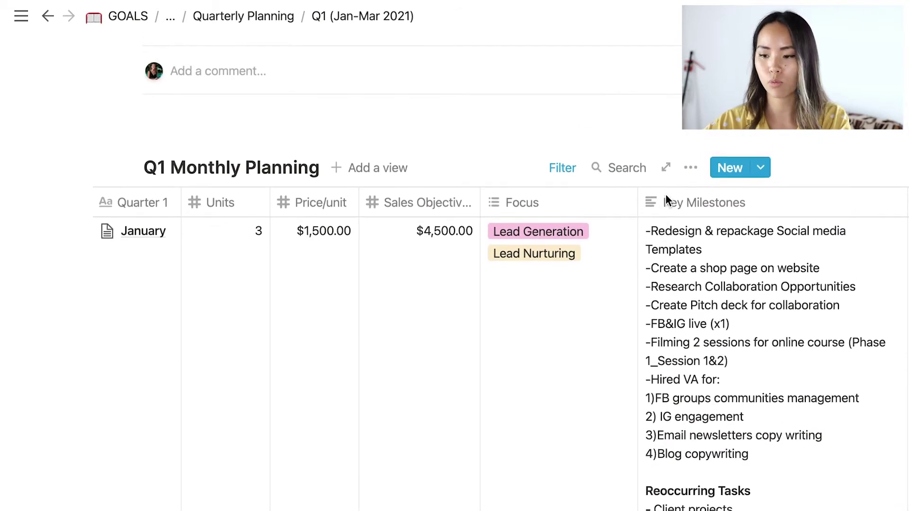
{"action": "scroll", "coordinate": [665, 194], "scroll_direction": "up", "scroll_amount": 7}
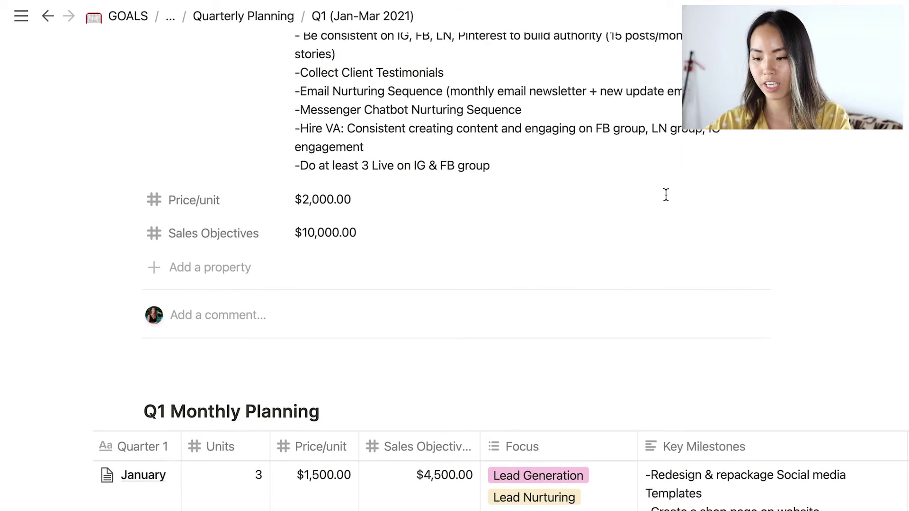
{"action": "scroll", "coordinate": [667, 201], "scroll_direction": "up", "scroll_amount": 10}
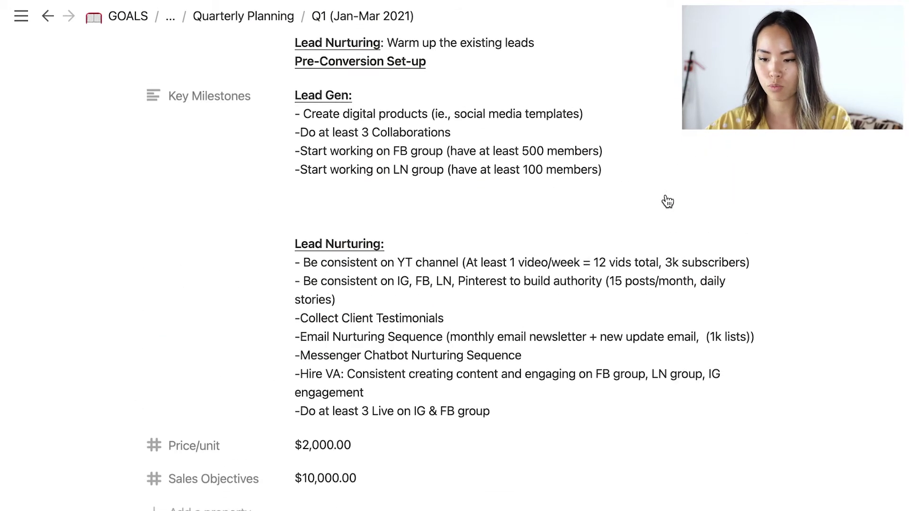
{"action": "scroll", "coordinate": [668, 201], "scroll_direction": "down", "scroll_amount": 3}
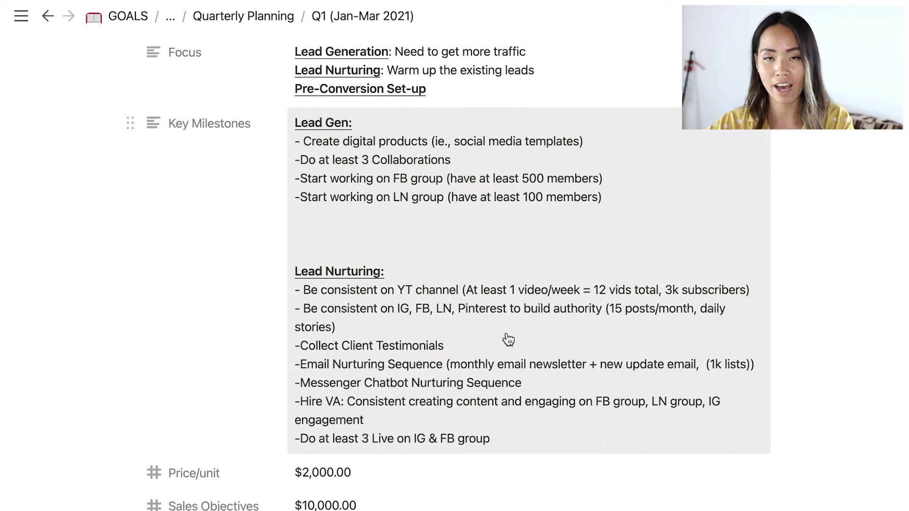
{"action": "scroll", "coordinate": [508, 338], "scroll_direction": "down", "scroll_amount": 20}
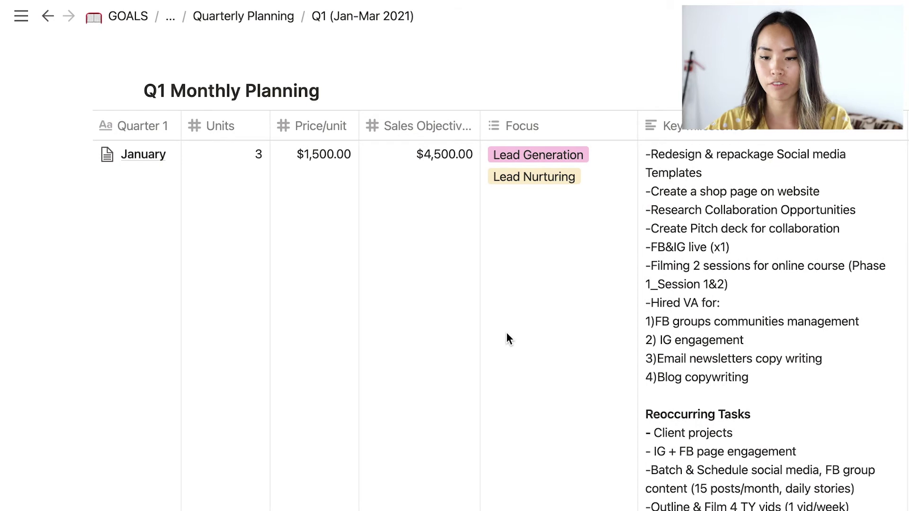
{"action": "scroll", "coordinate": [506, 334], "scroll_direction": "down", "scroll_amount": 1}
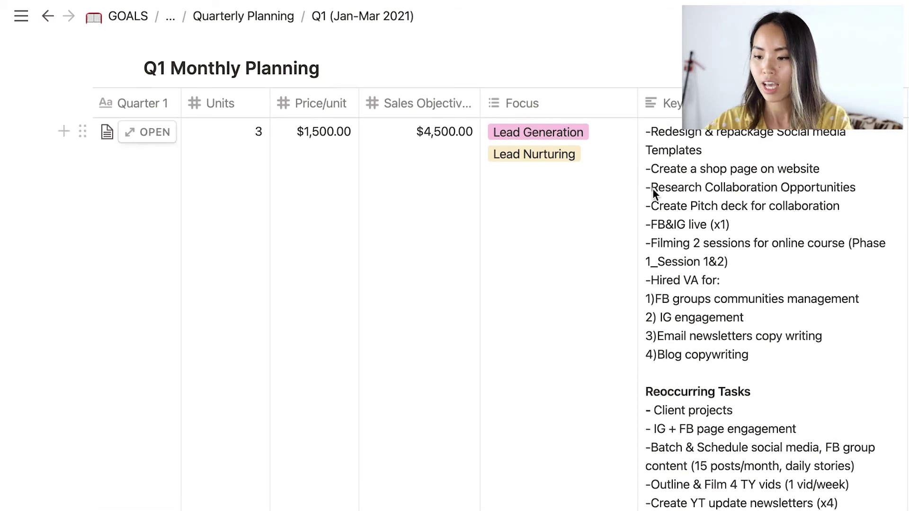
{"action": "scroll", "coordinate": [698, 229], "scroll_direction": "up", "scroll_amount": 1}
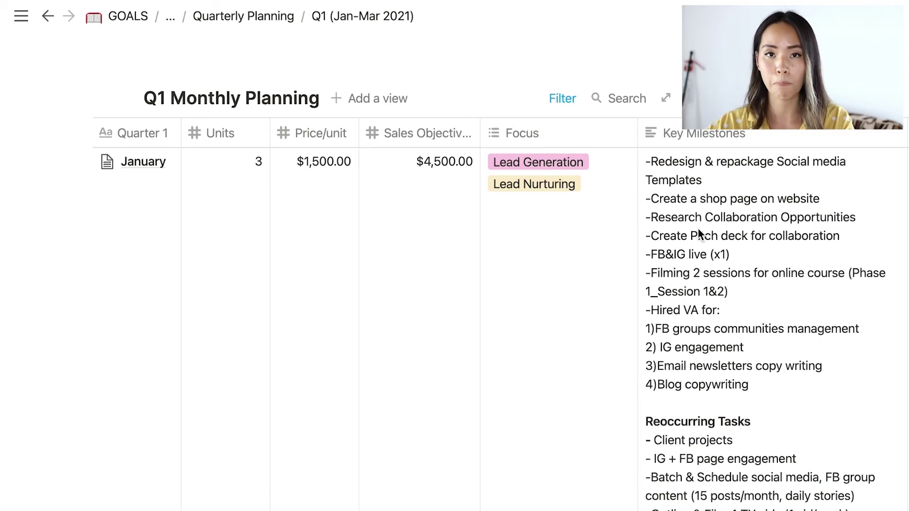
{"action": "scroll", "coordinate": [698, 230], "scroll_direction": "up", "scroll_amount": 3}
{"action": "scroll", "coordinate": [697, 228], "scroll_direction": "up", "scroll_amount": 4}
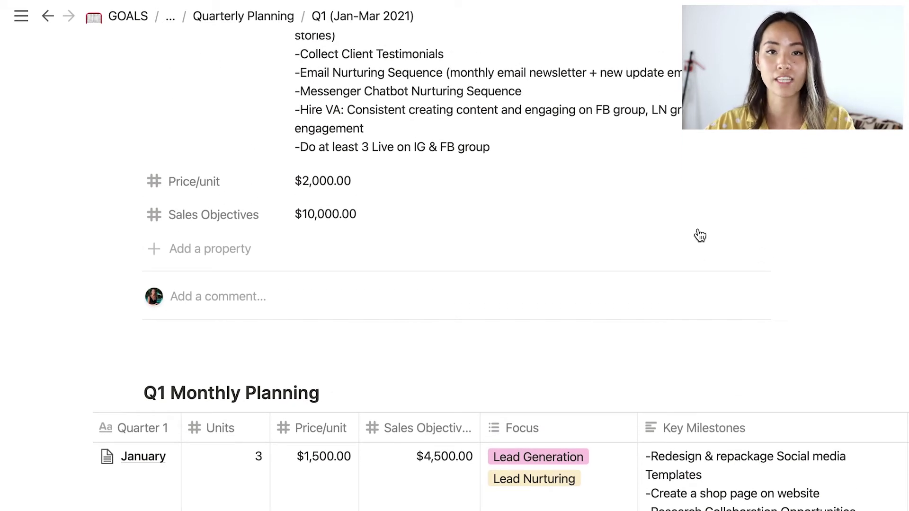
{"action": "scroll", "coordinate": [699, 235], "scroll_direction": "down", "scroll_amount": 7}
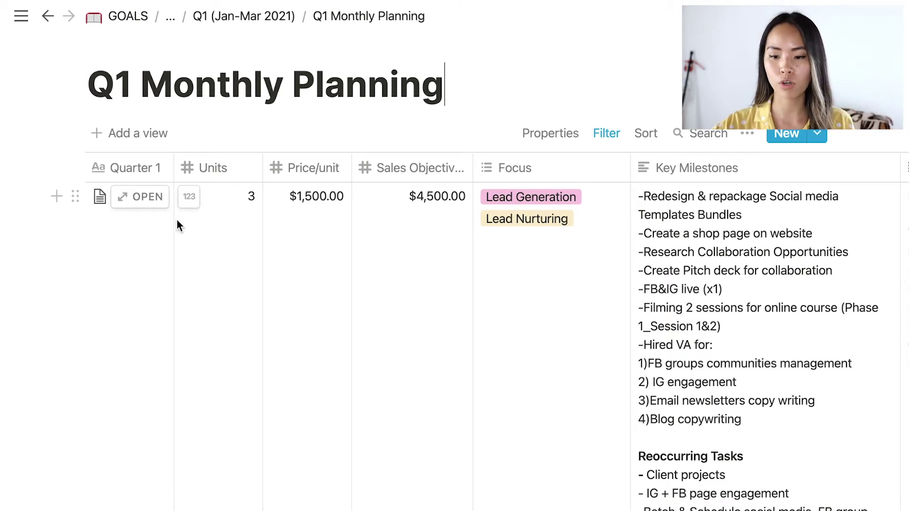
Open the January entry of the Q1 Monthly Planning table and review its focus, KPI targets and key milestones
{"action": "left_click", "coordinate": [144, 198]}
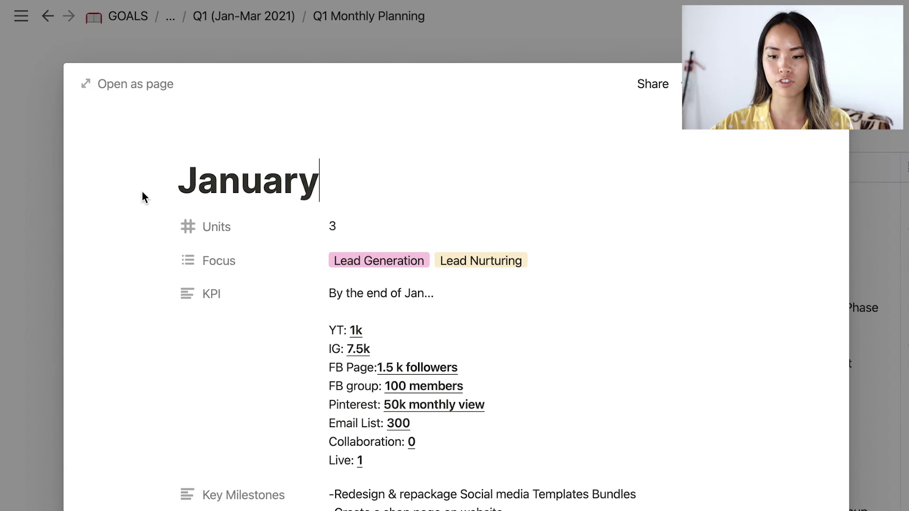
{"action": "scroll", "coordinate": [332, 351], "scroll_direction": "down", "scroll_amount": 1}
{"action": "scroll", "coordinate": [333, 351], "scroll_direction": "down", "scroll_amount": 3}
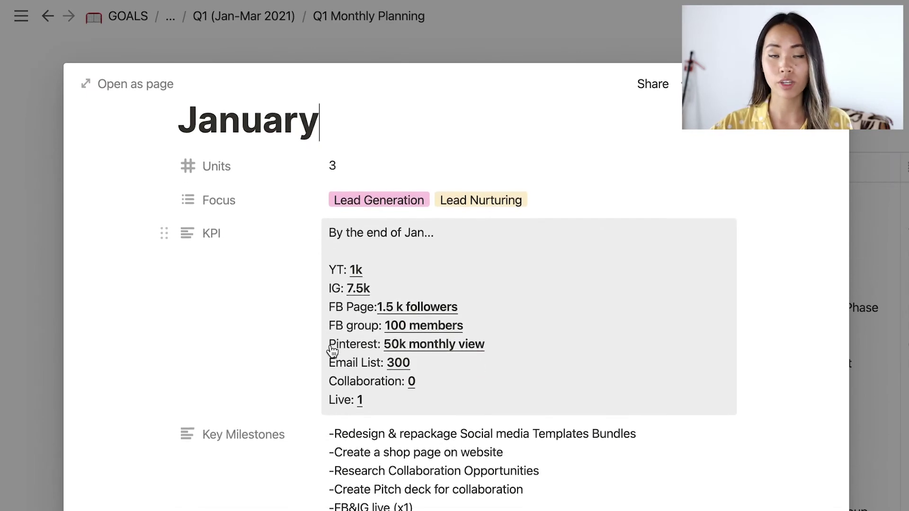
{"action": "scroll", "coordinate": [333, 351], "scroll_direction": "down", "scroll_amount": 3}
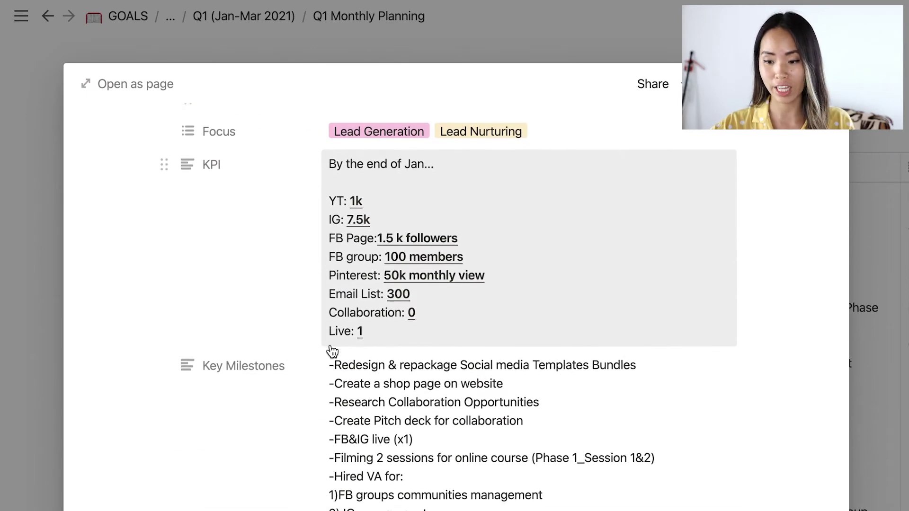
{"action": "scroll", "coordinate": [333, 351], "scroll_direction": "down", "scroll_amount": 6}
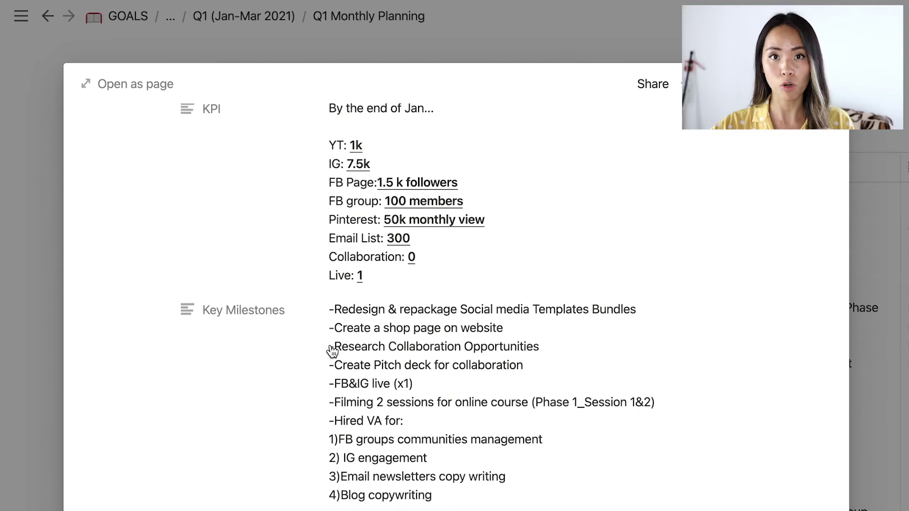
Examine the weeks, focus tags and action items in the January_Weekly Planning table inside the January entry
{"action": "scroll", "coordinate": [332, 351], "scroll_direction": "down", "scroll_amount": 10}
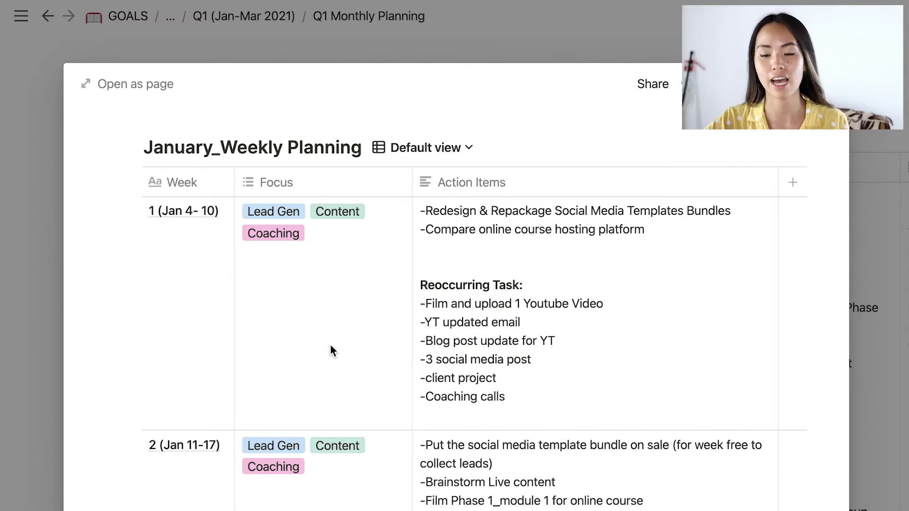
{"action": "scroll", "coordinate": [330, 350], "scroll_direction": "down", "scroll_amount": 1}
{"action": "scroll", "coordinate": [330, 351], "scroll_direction": "down", "scroll_amount": 2}
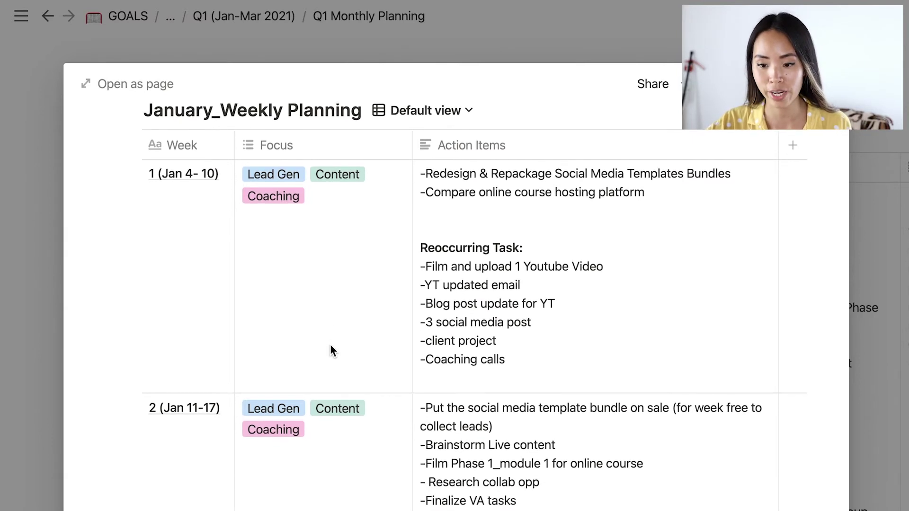
{"action": "scroll", "coordinate": [331, 350], "scroll_direction": "up", "scroll_amount": 1}
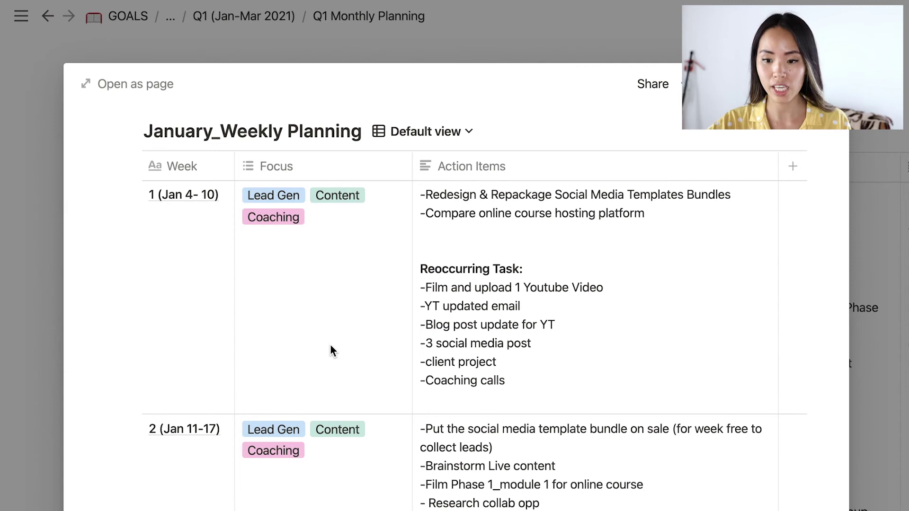
{"action": "scroll", "coordinate": [331, 350], "scroll_direction": "up", "scroll_amount": 2}
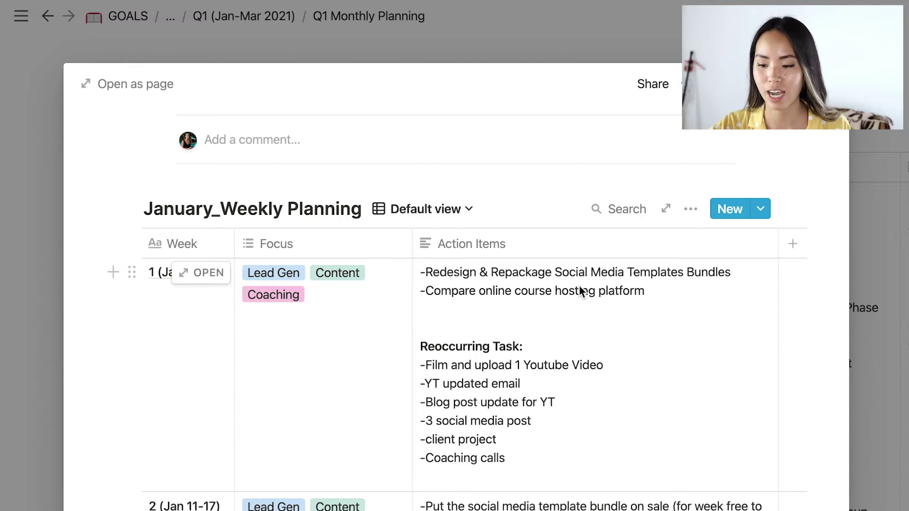
{"action": "scroll", "coordinate": [580, 289], "scroll_direction": "down", "scroll_amount": 2}
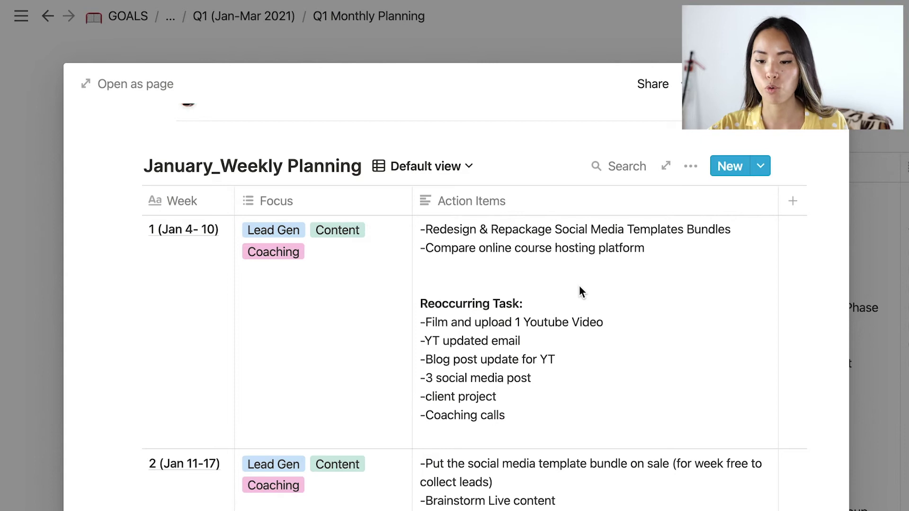
{"action": "scroll", "coordinate": [579, 288], "scroll_direction": "up", "scroll_amount": 1}
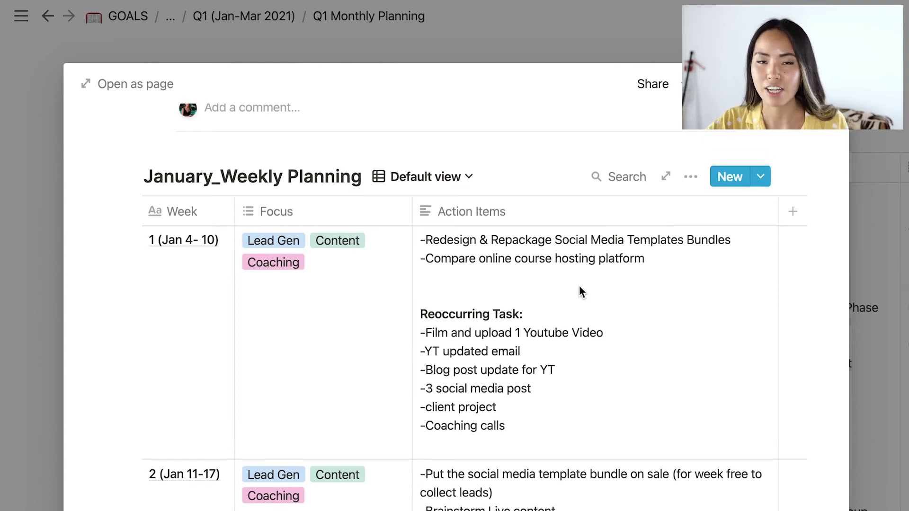
Check January's KPI targets, key milestones and reoccurring tasks against the first week's action items
{"action": "scroll", "coordinate": [579, 287], "scroll_direction": "up", "scroll_amount": 6}
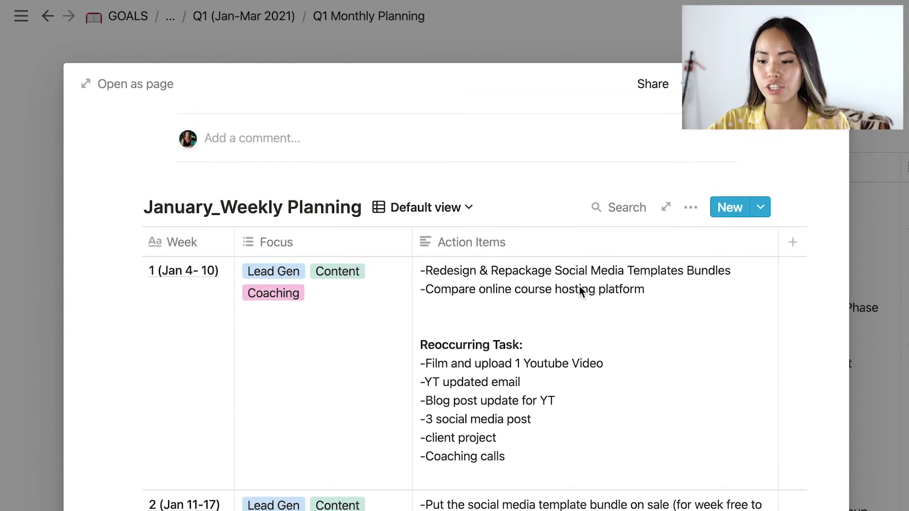
{"action": "scroll", "coordinate": [580, 291], "scroll_direction": "up", "scroll_amount": 10}
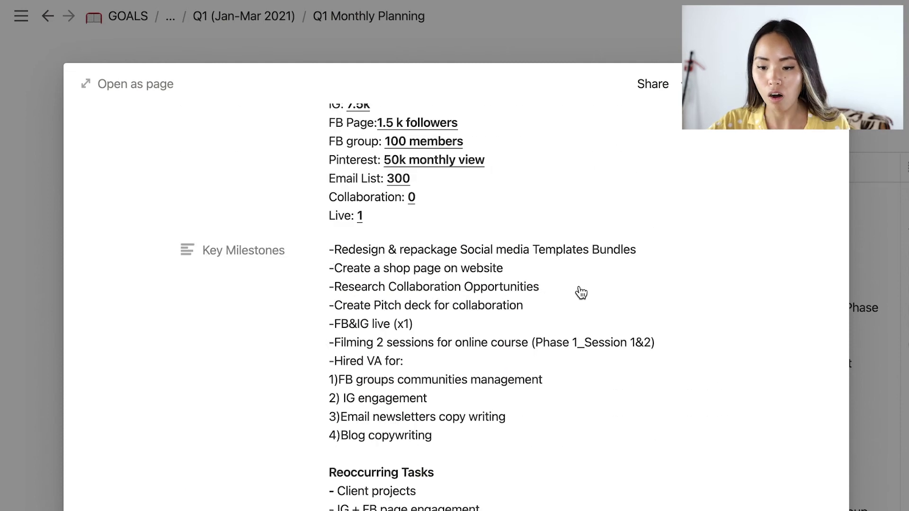
{"action": "scroll", "coordinate": [581, 292], "scroll_direction": "down", "scroll_amount": 3}
{"action": "scroll", "coordinate": [580, 292], "scroll_direction": "up", "scroll_amount": 3}
{"action": "scroll", "coordinate": [581, 293], "scroll_direction": "up", "scroll_amount": 2}
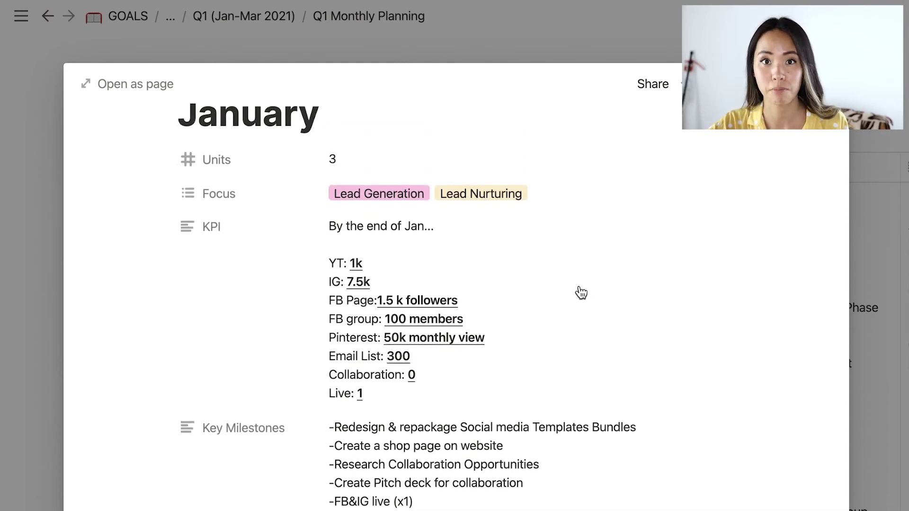
{"action": "scroll", "coordinate": [581, 293], "scroll_direction": "down", "scroll_amount": 3}
{"action": "scroll", "coordinate": [580, 292], "scroll_direction": "down", "scroll_amount": 2}
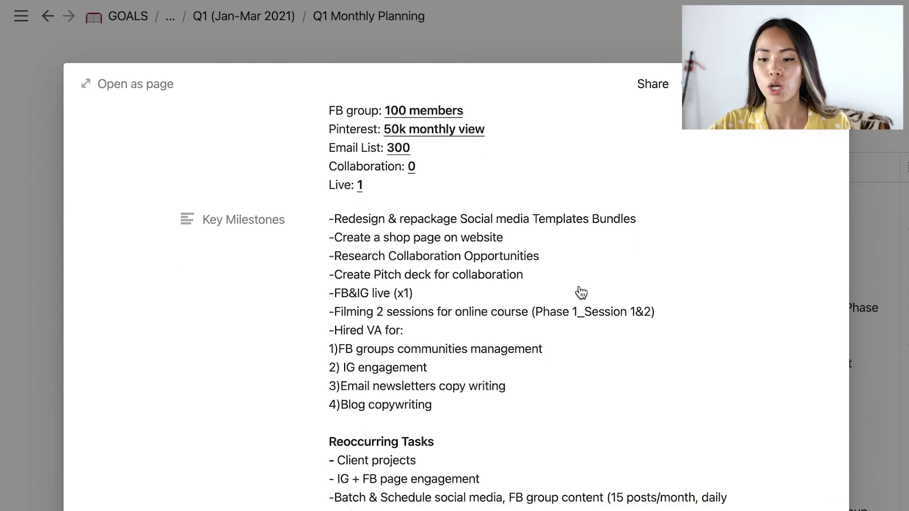
{"action": "scroll", "coordinate": [581, 293], "scroll_direction": "up", "scroll_amount": 5}
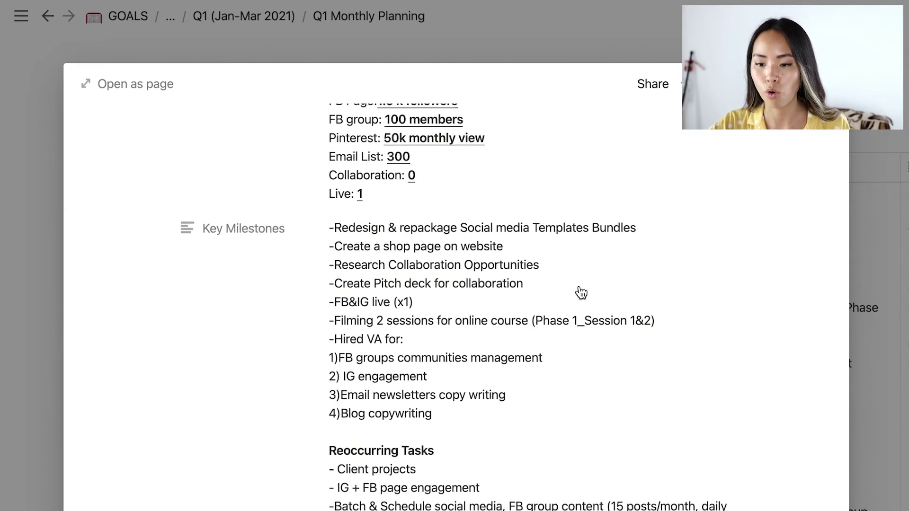
Compare January's KPI targets and key milestones with the Jan 4-10 row of the January_Weekly Planning table
{"action": "scroll", "coordinate": [581, 293], "scroll_direction": "down", "scroll_amount": 3}
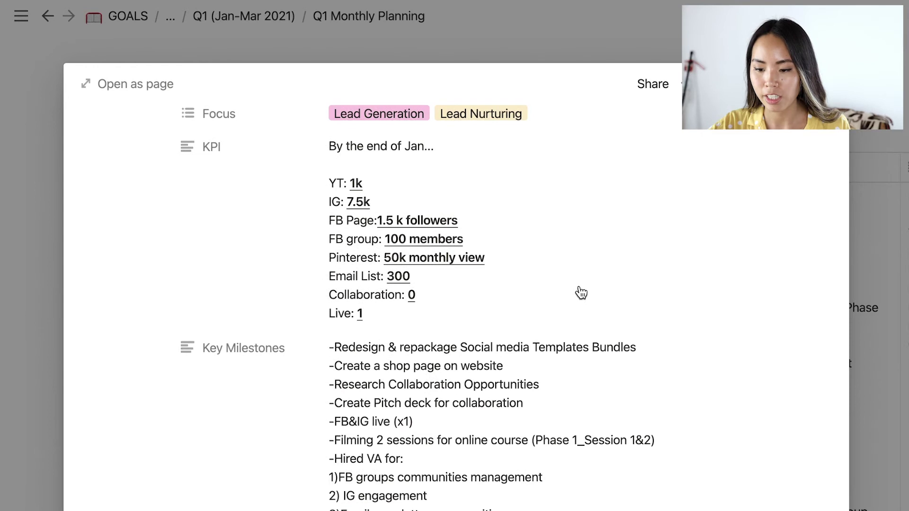
{"action": "scroll", "coordinate": [581, 293], "scroll_direction": "down", "scroll_amount": 2}
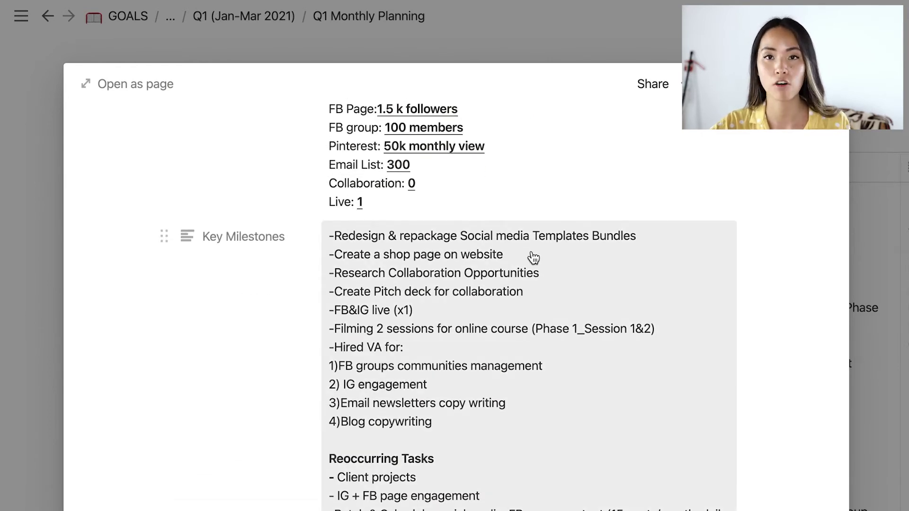
{"action": "scroll", "coordinate": [665, 419], "scroll_direction": "down", "scroll_amount": 18}
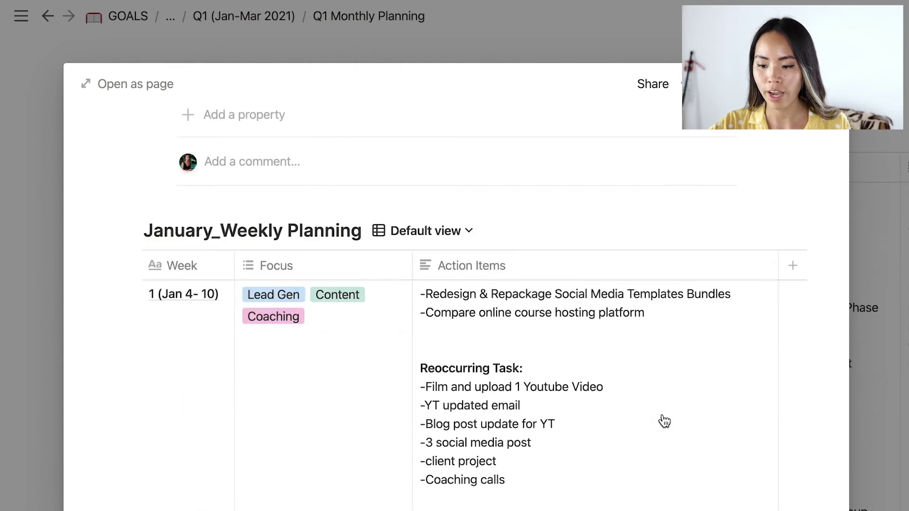
{"action": "scroll", "coordinate": [662, 413], "scroll_direction": "up", "scroll_amount": 6}
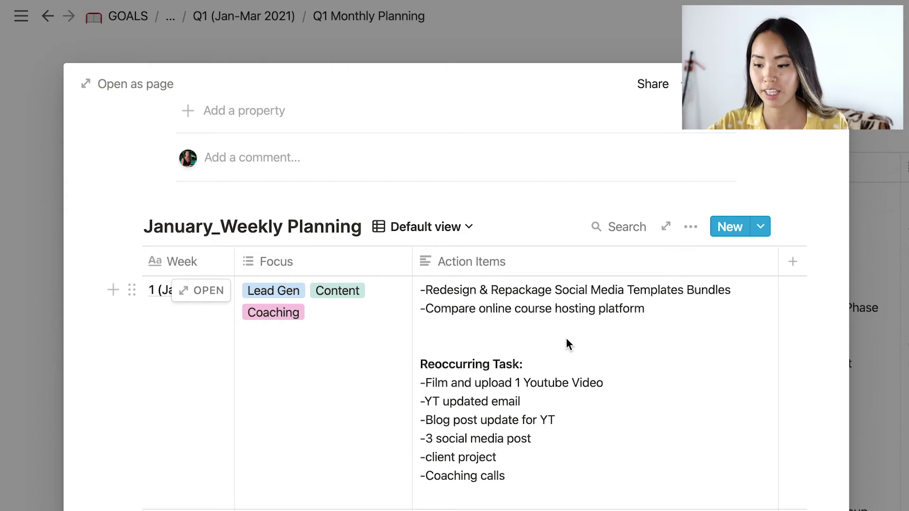
{"action": "scroll", "coordinate": [566, 339], "scroll_direction": "up", "scroll_amount": 5}
{"action": "scroll", "coordinate": [615, 331], "scroll_direction": "down", "scroll_amount": 5}
{"action": "scroll", "coordinate": [636, 338], "scroll_direction": "up", "scroll_amount": 1}
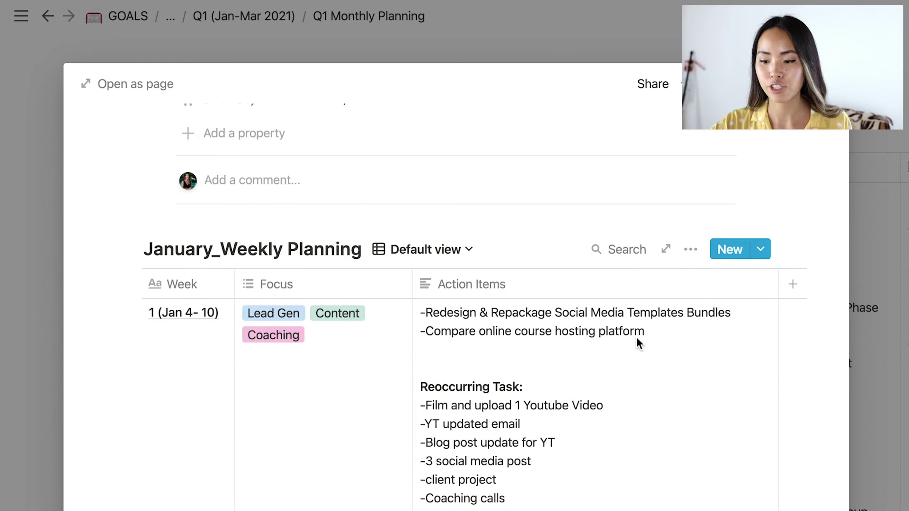
Review January's key milestones again, down through the reoccurring tasks, price per unit and sales objectives
{"action": "scroll", "coordinate": [636, 337], "scroll_direction": "up", "scroll_amount": 8}
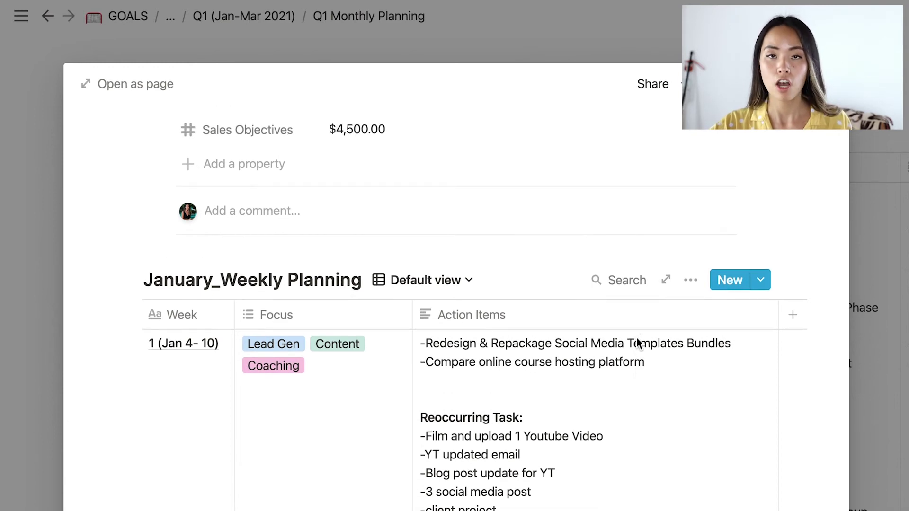
{"action": "scroll", "coordinate": [638, 344], "scroll_direction": "up", "scroll_amount": 3}
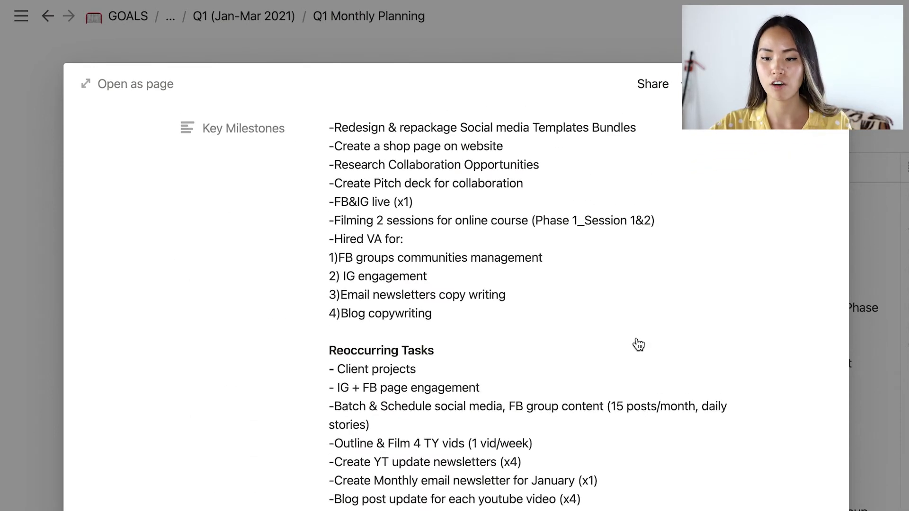
{"action": "scroll", "coordinate": [638, 345], "scroll_direction": "up", "scroll_amount": 2}
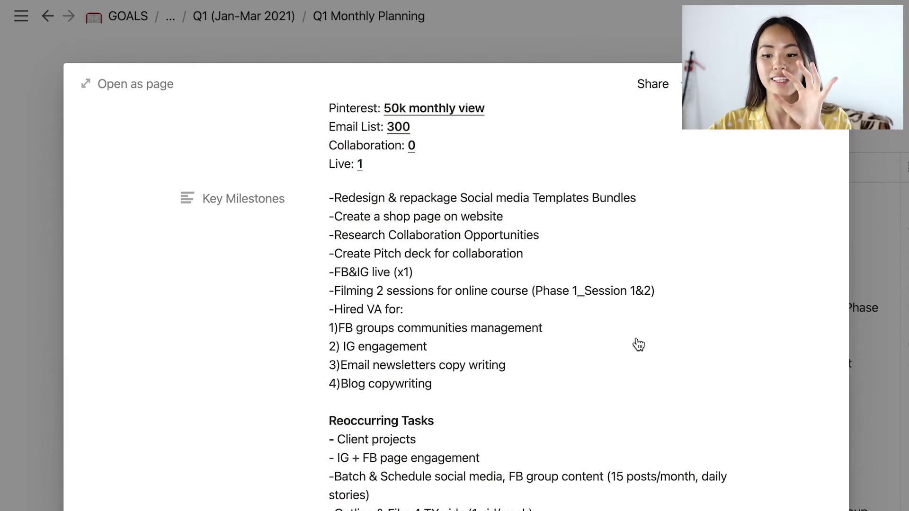
{"action": "scroll", "coordinate": [638, 344], "scroll_direction": "up", "scroll_amount": 1}
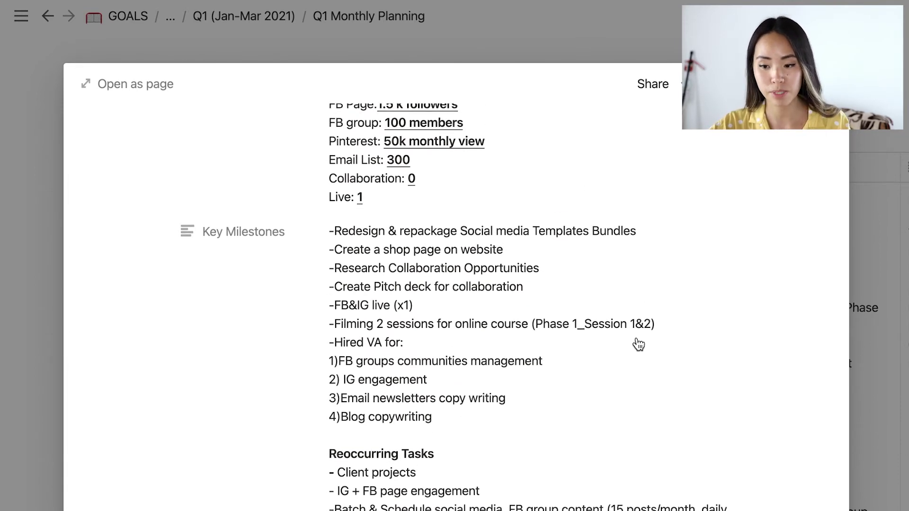
{"action": "scroll", "coordinate": [639, 344], "scroll_direction": "up", "scroll_amount": 1}
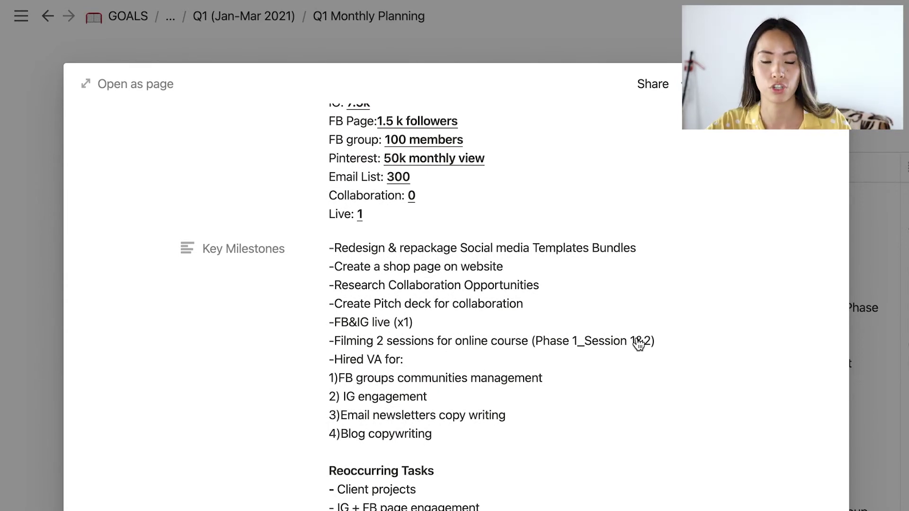
{"action": "scroll", "coordinate": [639, 344], "scroll_direction": "down", "scroll_amount": 10}
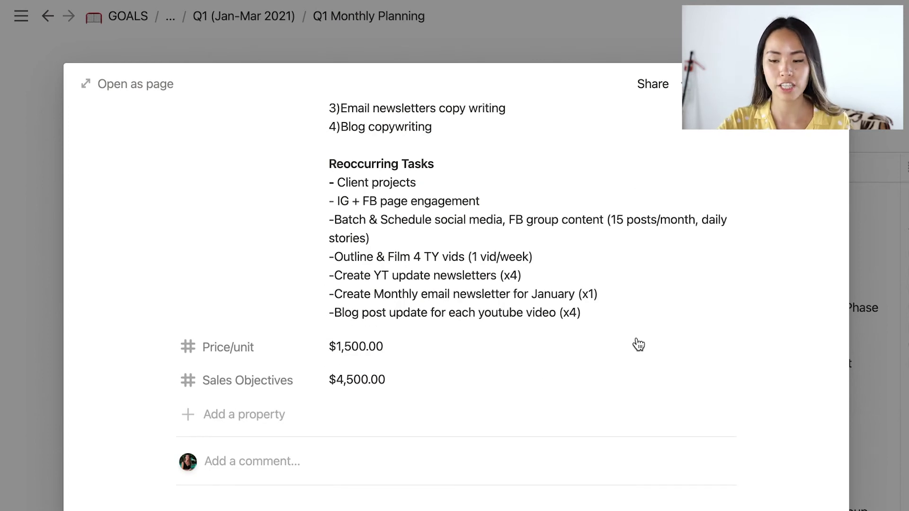
{"action": "scroll", "coordinate": [639, 345], "scroll_direction": "down", "scroll_amount": 6}
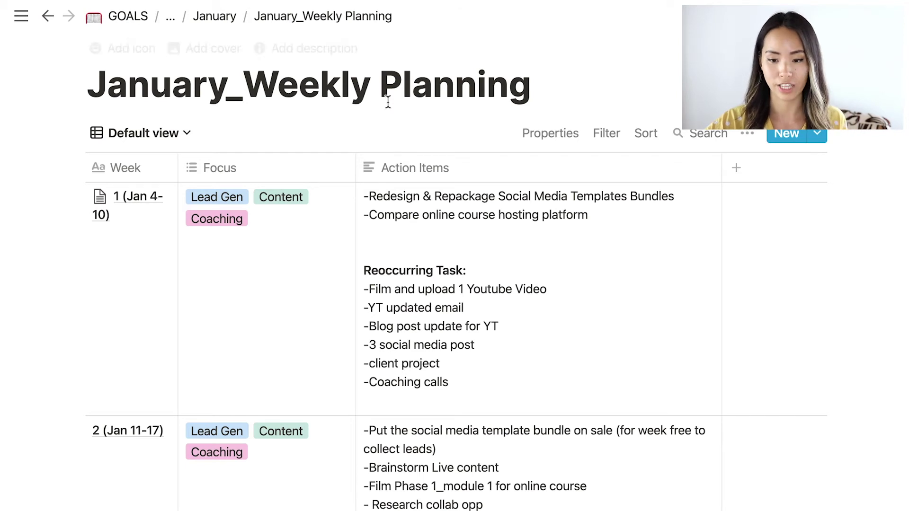
Open the first week's entry (Jan 4-10) as a full page and look through its Week1_Daily Planning timeline
{"action": "mouse_move", "coordinate": [153, 208]}
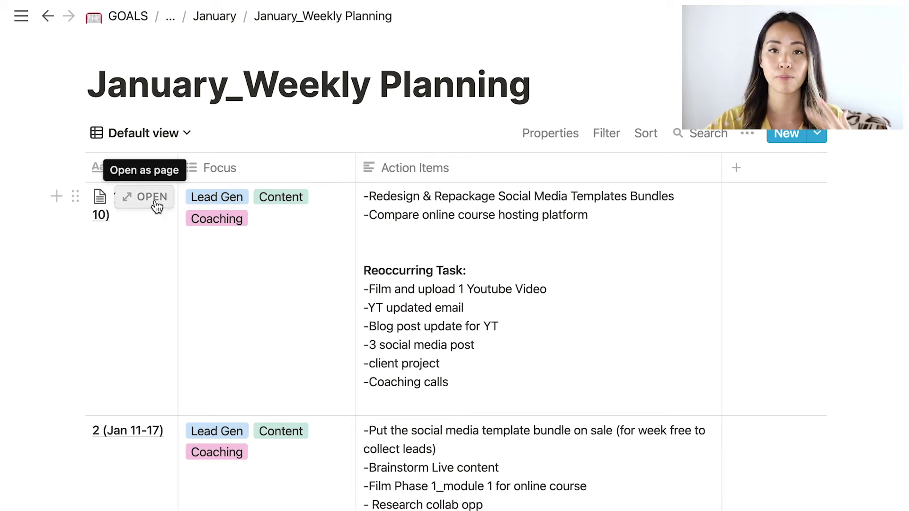
{"action": "left_click", "coordinate": [155, 206]}
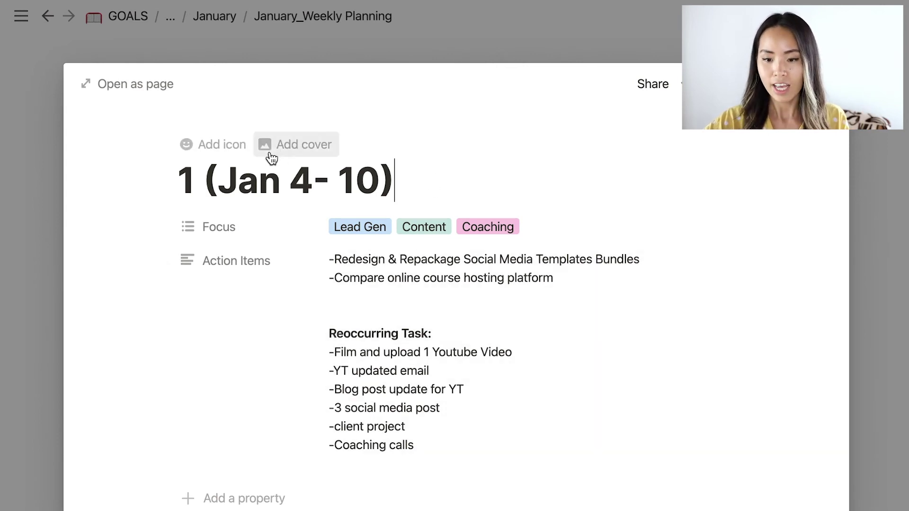
{"action": "key", "text": "ctrl+Return"}
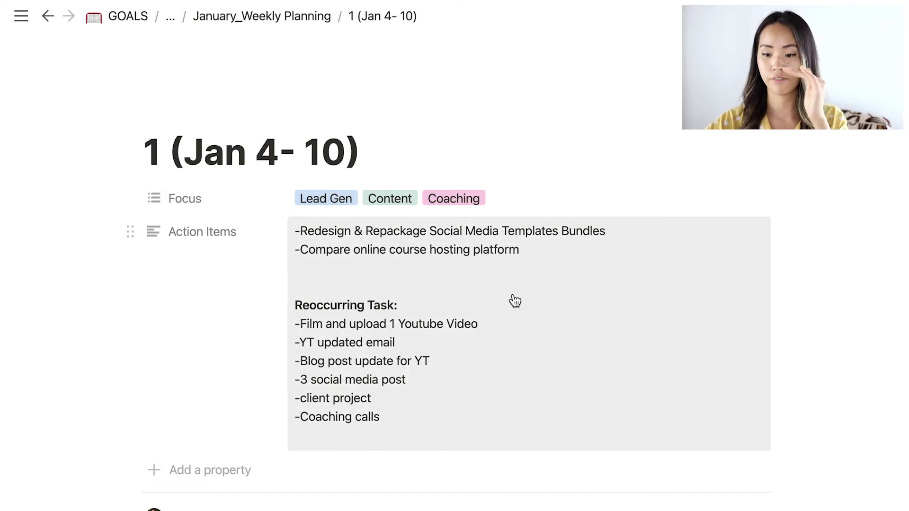
{"action": "scroll", "coordinate": [705, 405], "scroll_direction": "down", "scroll_amount": 8}
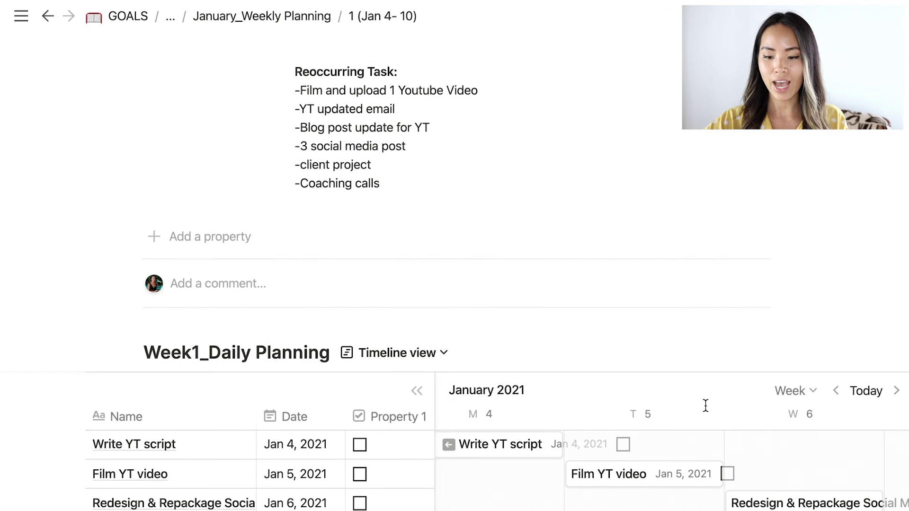
{"action": "scroll", "coordinate": [705, 405], "scroll_direction": "down", "scroll_amount": 3}
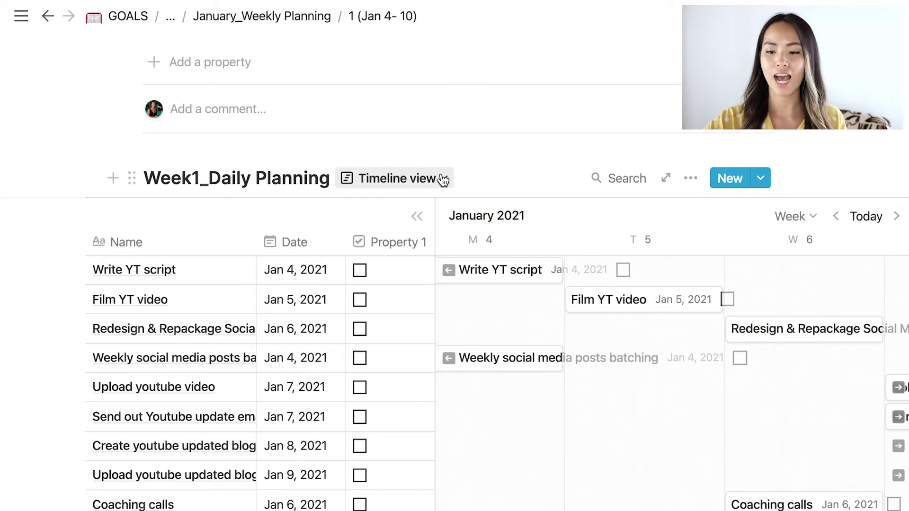
{"action": "scroll", "coordinate": [590, 312], "scroll_direction": "right", "scroll_amount": 5}
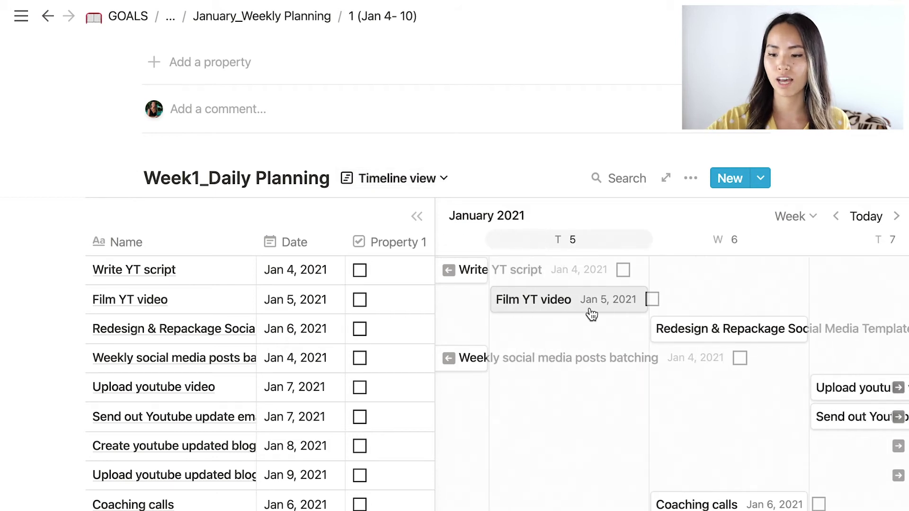
{"action": "scroll", "coordinate": [591, 313], "scroll_direction": "right", "scroll_amount": 4}
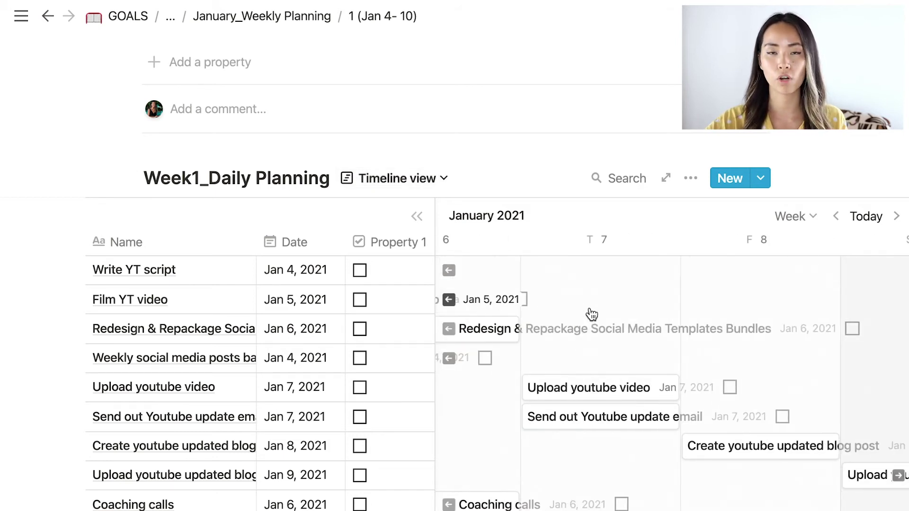
{"action": "scroll", "coordinate": [591, 314], "scroll_direction": "left", "scroll_amount": 6}
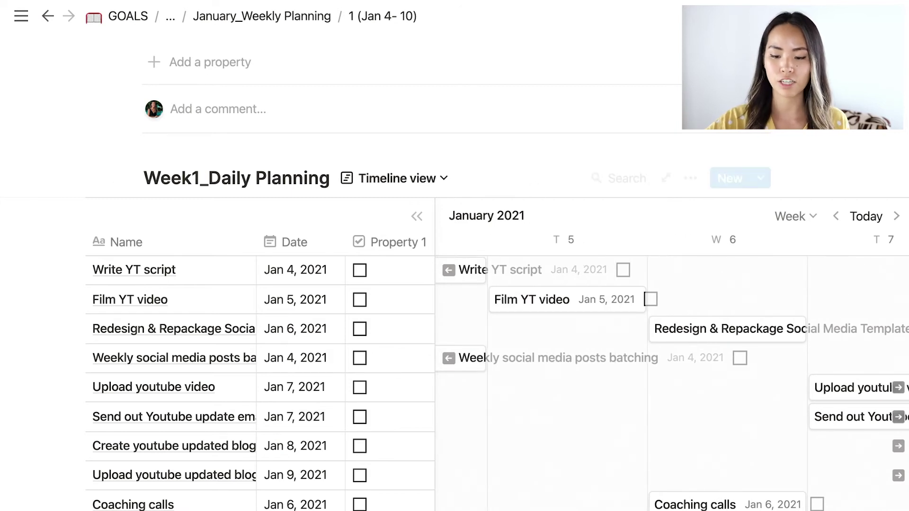
Insert an inline timeline database below the Week1_Daily Planning timeline
{"action": "scroll", "coordinate": [591, 314], "scroll_direction": "down", "scroll_amount": 3}
{"action": "left_click", "coordinate": [173, 485]}
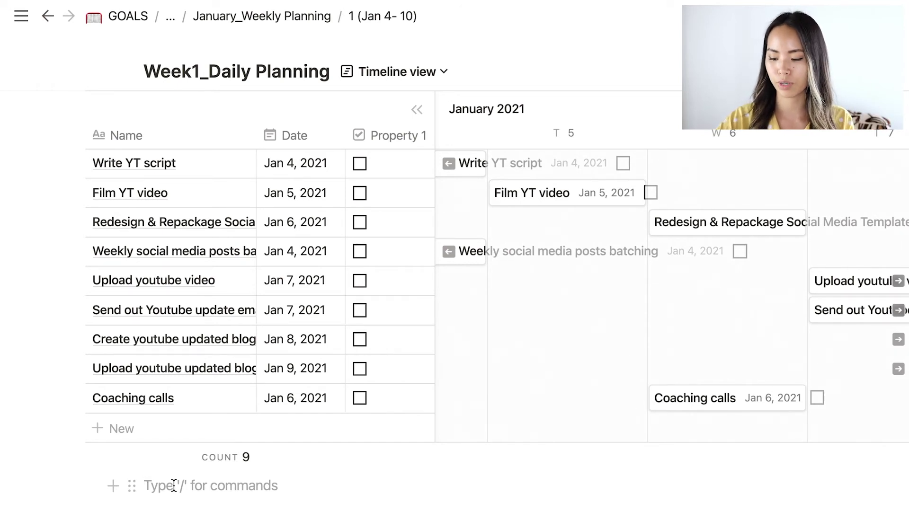
{"action": "type", "text": "/"}
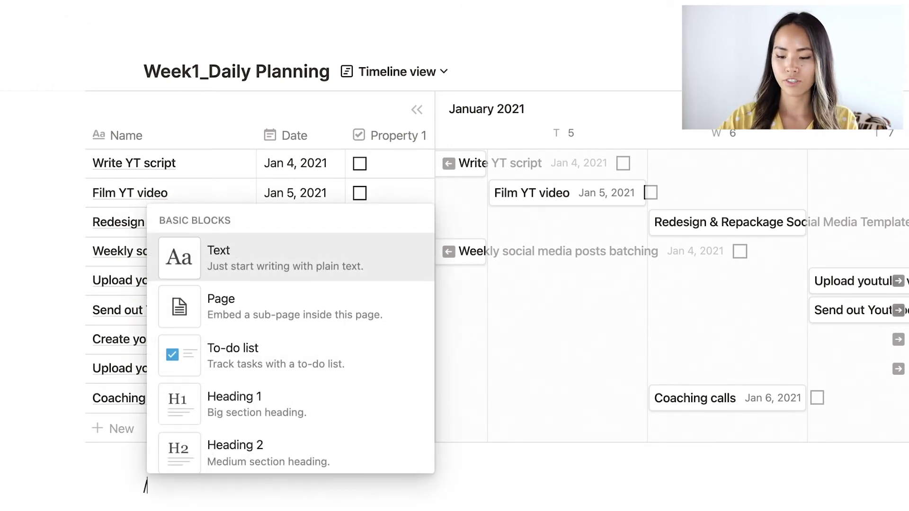
{"action": "type", "text": "time"}
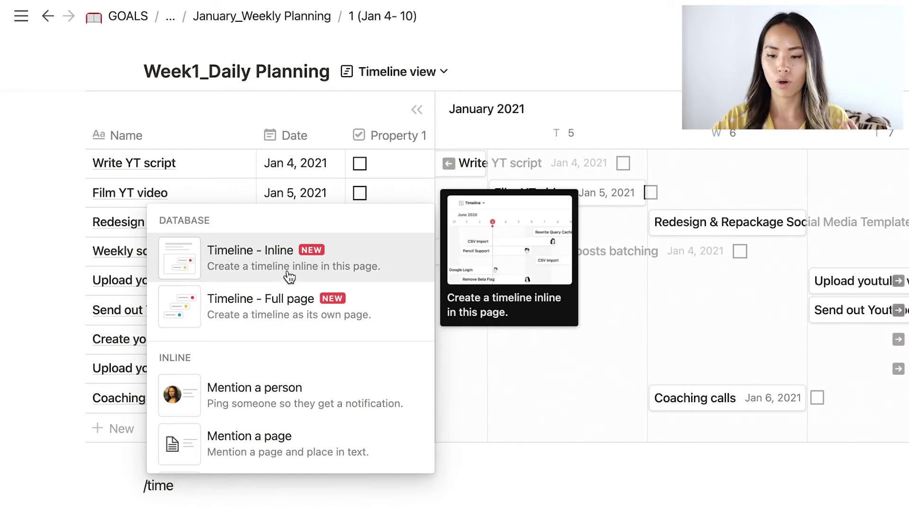
{"action": "left_click", "coordinate": [285, 273]}
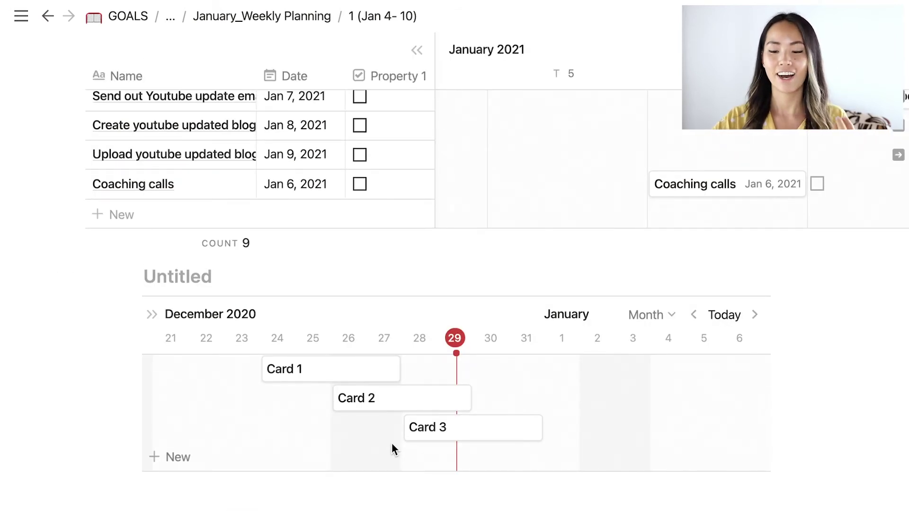
{"action": "scroll", "coordinate": [391, 442], "scroll_direction": "up", "scroll_amount": 2}
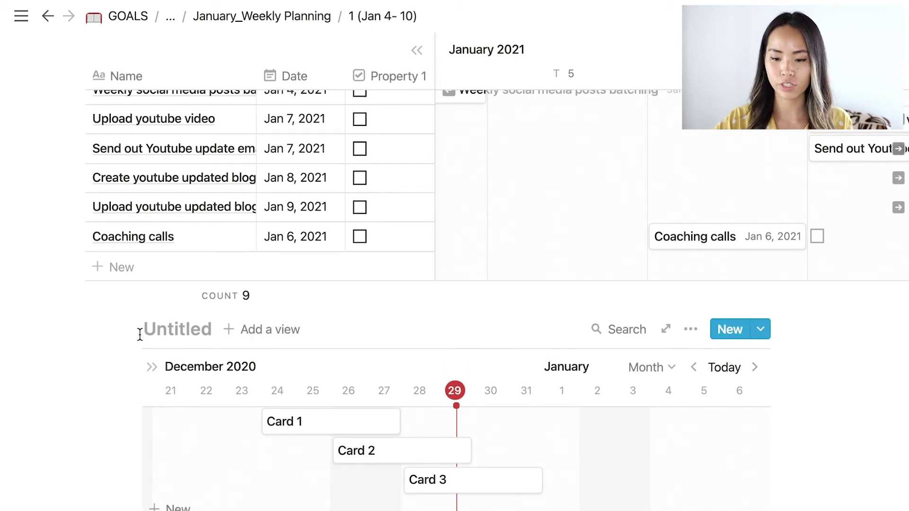
Hide the Property 1 checkbox column in the table of the Week1_Daily Planning timeline and show it again
{"action": "scroll", "coordinate": [469, 176], "scroll_direction": "up", "scroll_amount": 6}
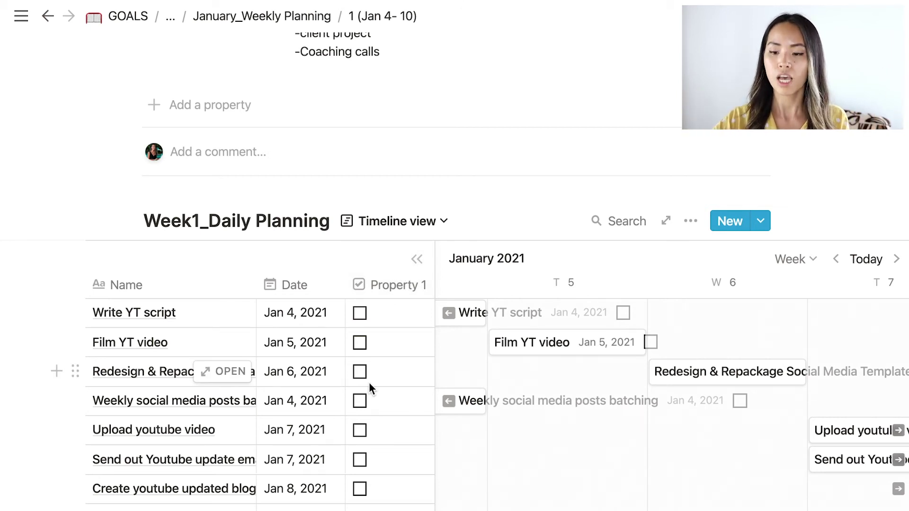
{"action": "left_click", "coordinate": [692, 222]}
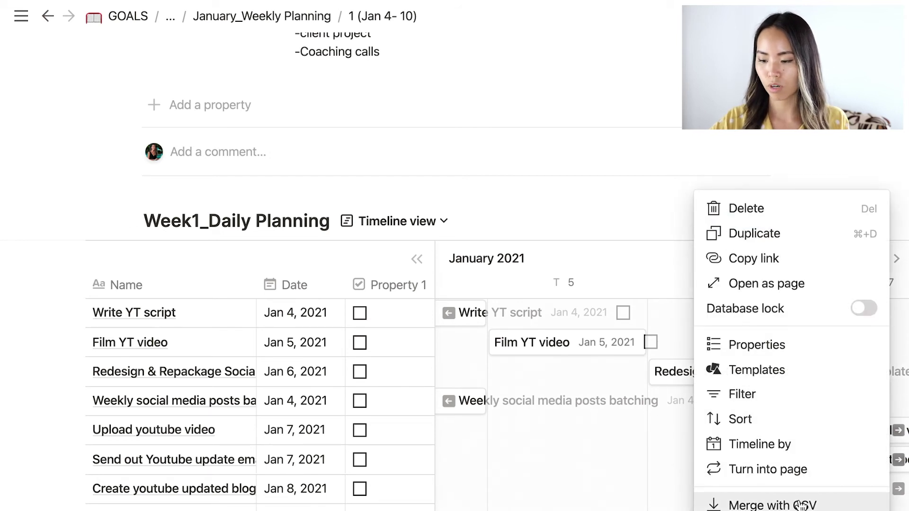
{"action": "scroll", "coordinate": [798, 497], "scroll_direction": "down", "scroll_amount": 1}
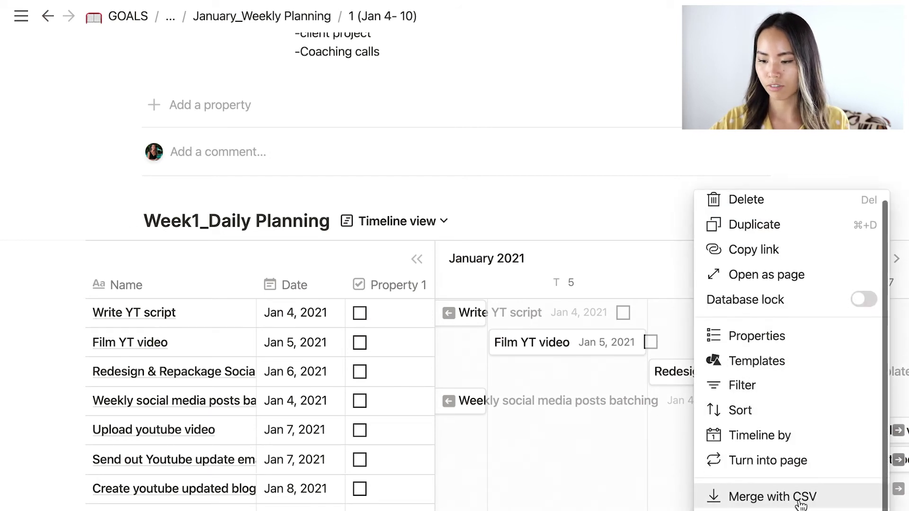
{"action": "left_click", "coordinate": [758, 337]}
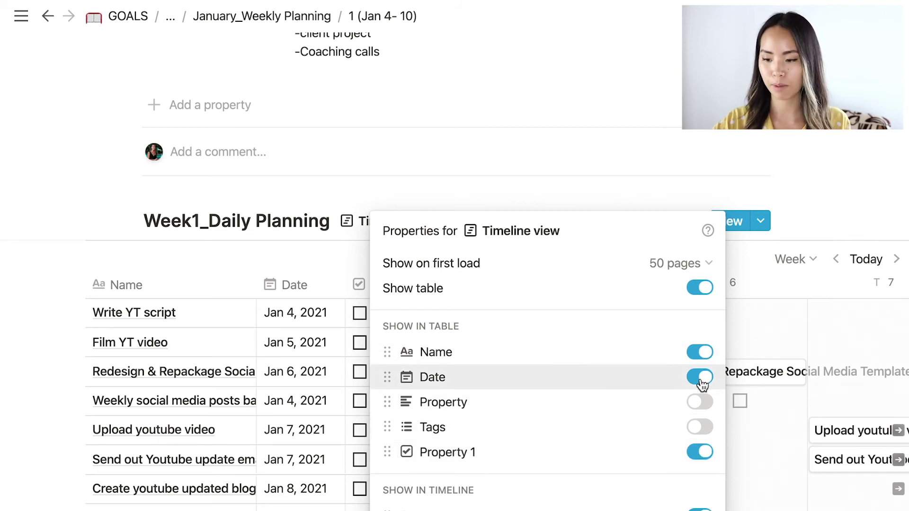
{"action": "left_click", "coordinate": [703, 453]}
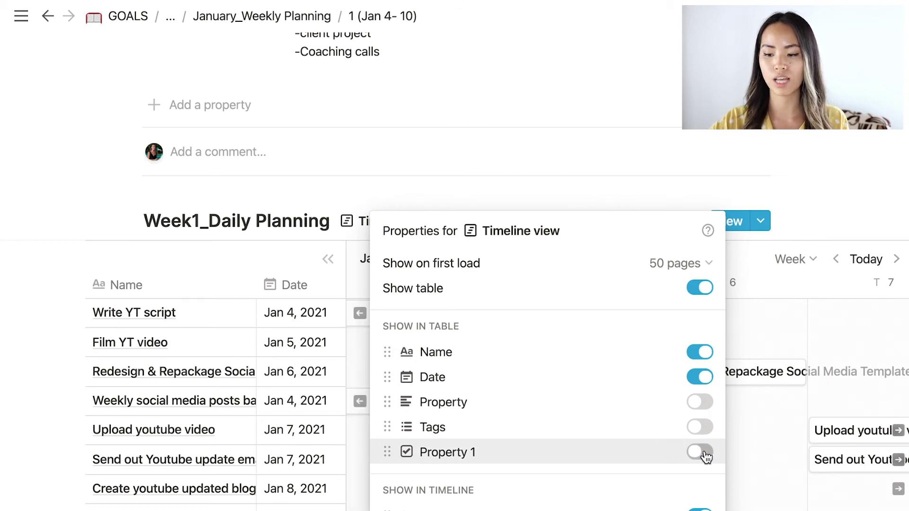
{"action": "left_click", "coordinate": [704, 454]}
{"action": "left_click", "coordinate": [815, 197]}
Compare the first week's focus, action items and reoccurring tasks with the dated tasks in the Week1_Daily Planning timeline
{"action": "scroll", "coordinate": [588, 451], "scroll_direction": "down", "scroll_amount": 2}
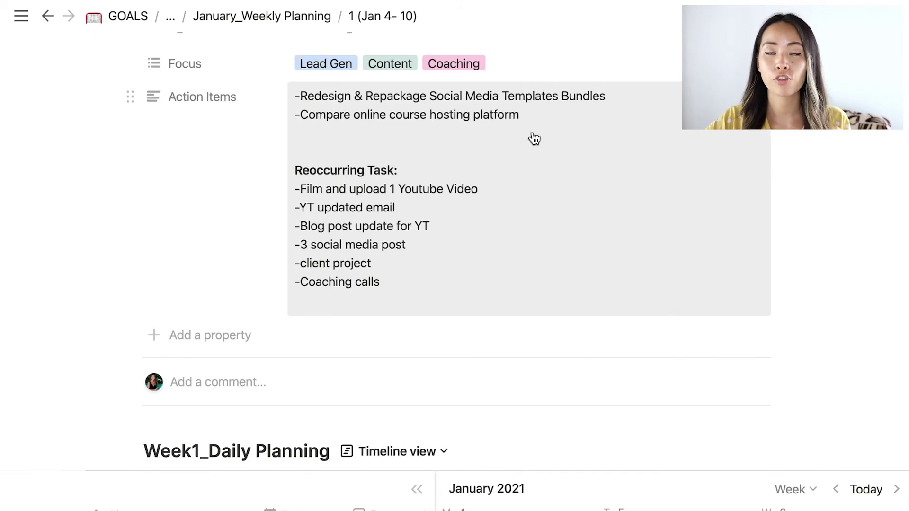
{"action": "scroll", "coordinate": [534, 138], "scroll_direction": "up", "scroll_amount": 1}
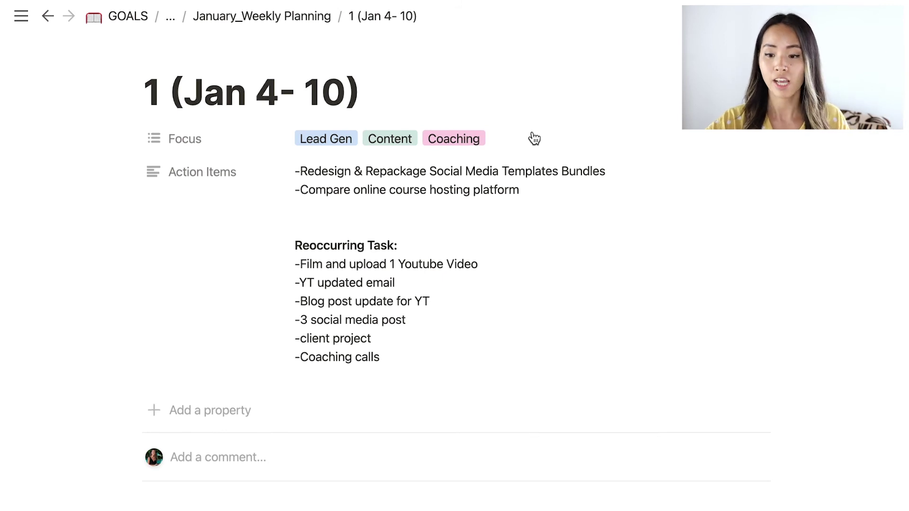
{"action": "scroll", "coordinate": [534, 138], "scroll_direction": "up", "scroll_amount": 1}
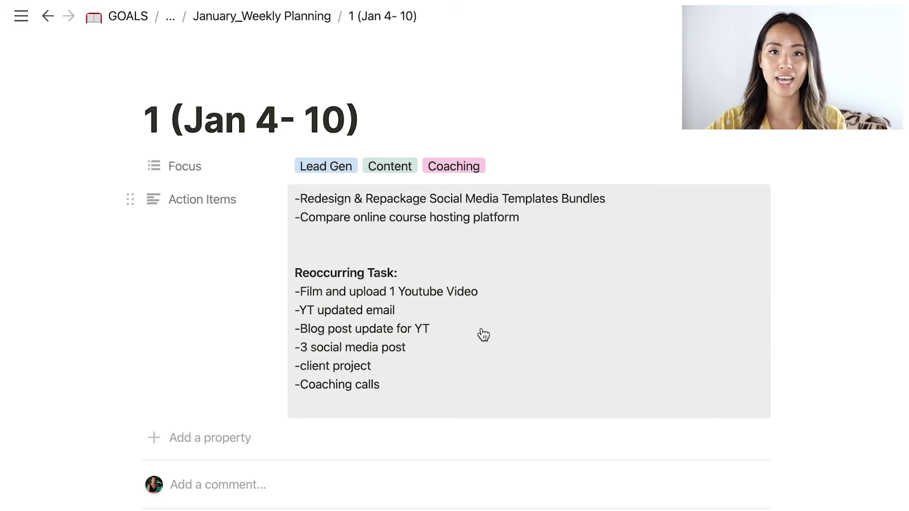
{"action": "scroll", "coordinate": [482, 333], "scroll_direction": "down", "scroll_amount": 5}
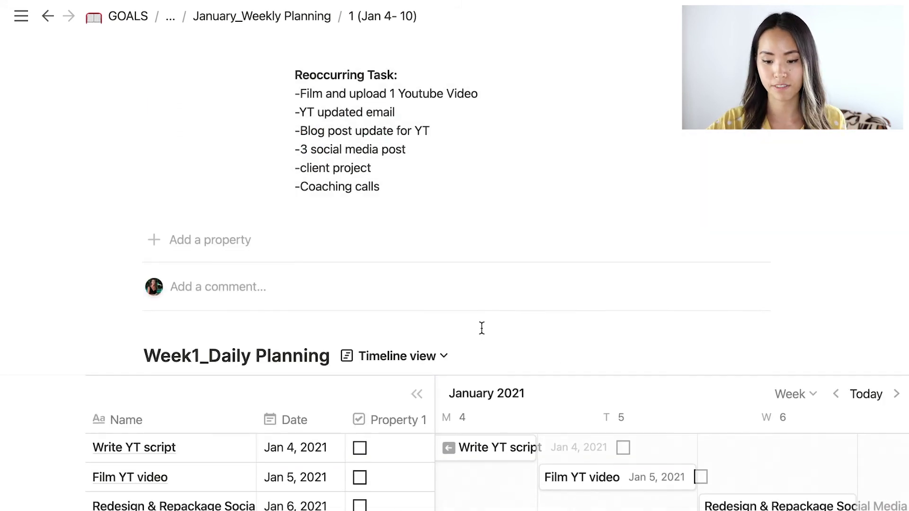
{"action": "scroll", "coordinate": [482, 329], "scroll_direction": "up", "scroll_amount": 6}
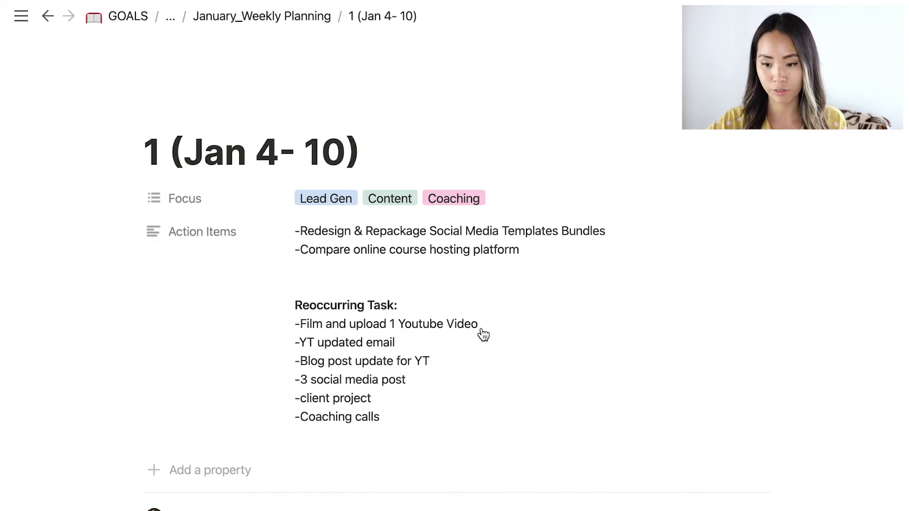
{"action": "scroll", "coordinate": [483, 334], "scroll_direction": "down", "scroll_amount": 2}
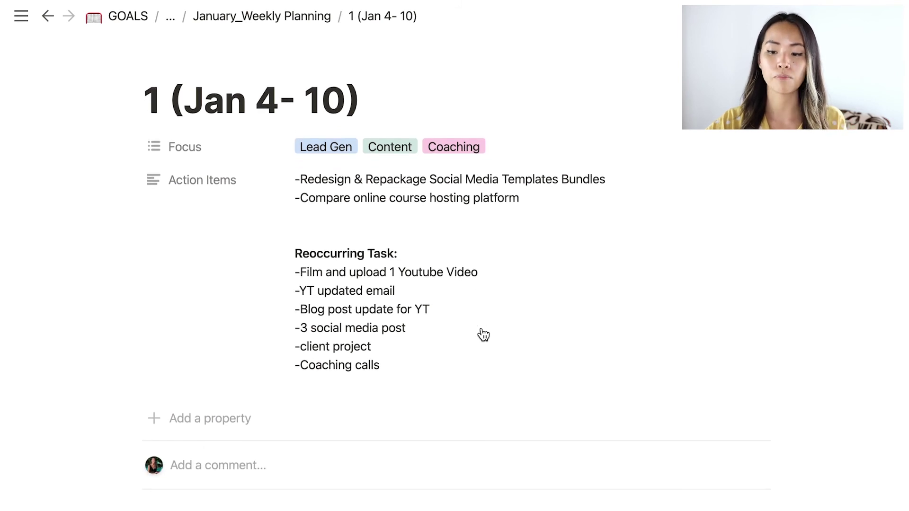
{"action": "scroll", "coordinate": [482, 334], "scroll_direction": "down", "scroll_amount": 8}
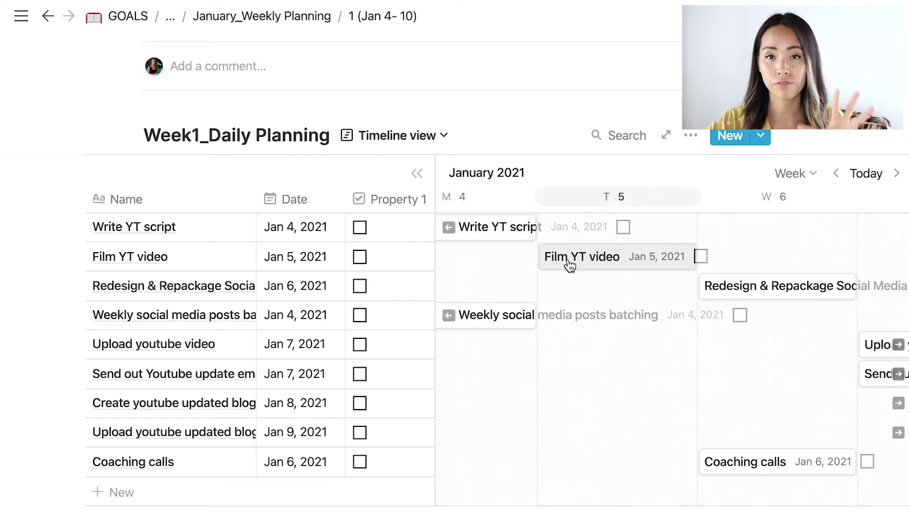
{"action": "scroll", "coordinate": [745, 299], "scroll_direction": "right", "scroll_amount": 5}
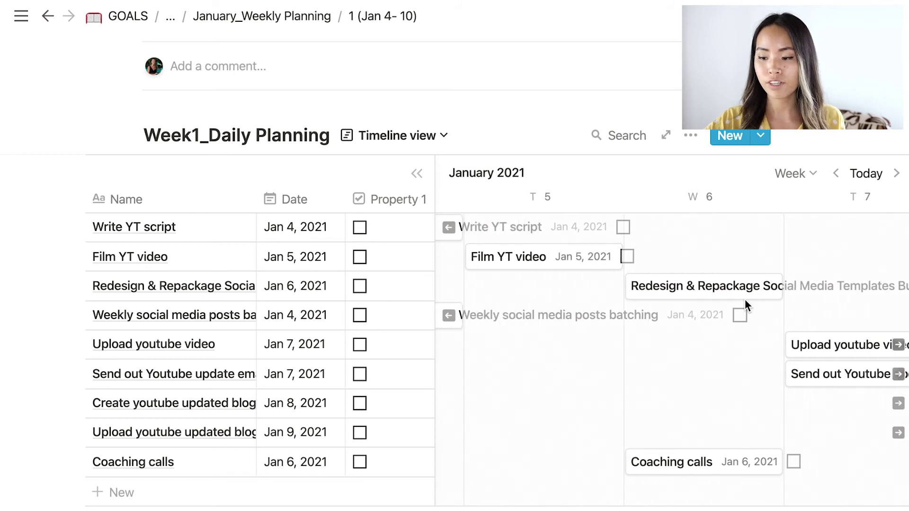
{"action": "scroll", "coordinate": [800, 353], "scroll_direction": "left", "scroll_amount": 5}
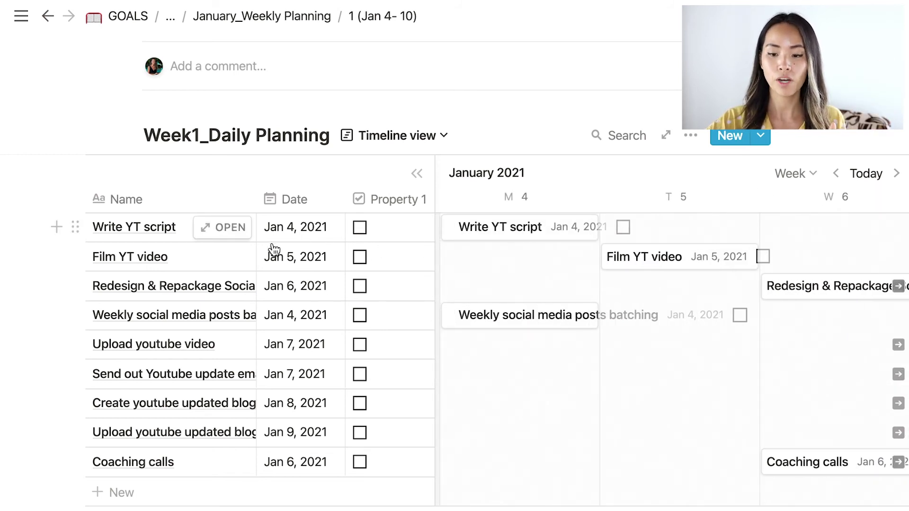